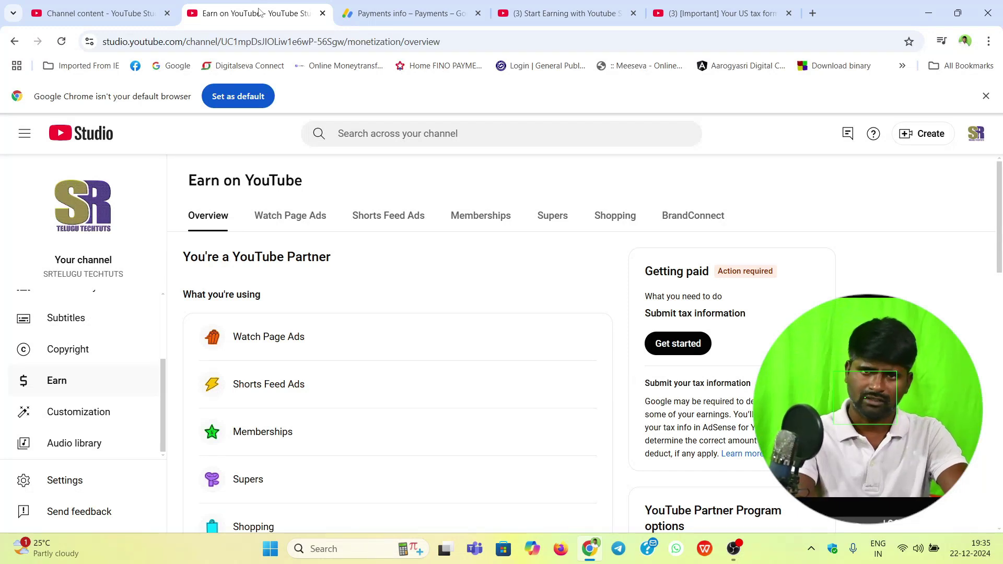
Step: Go to the YouTube channel dashboard and open its earnings overview
click(81, 133)
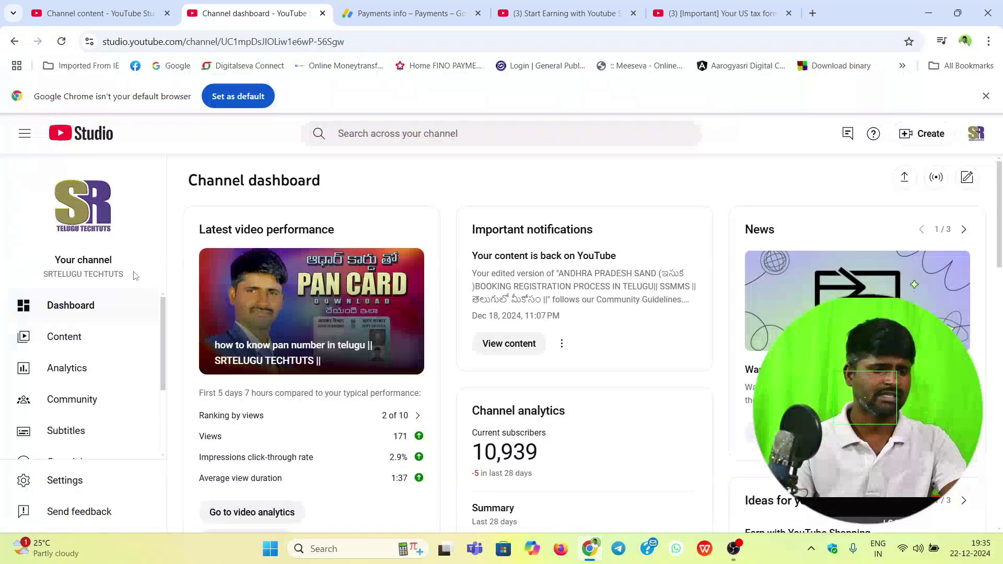
scroll(82, 438, down, 2)
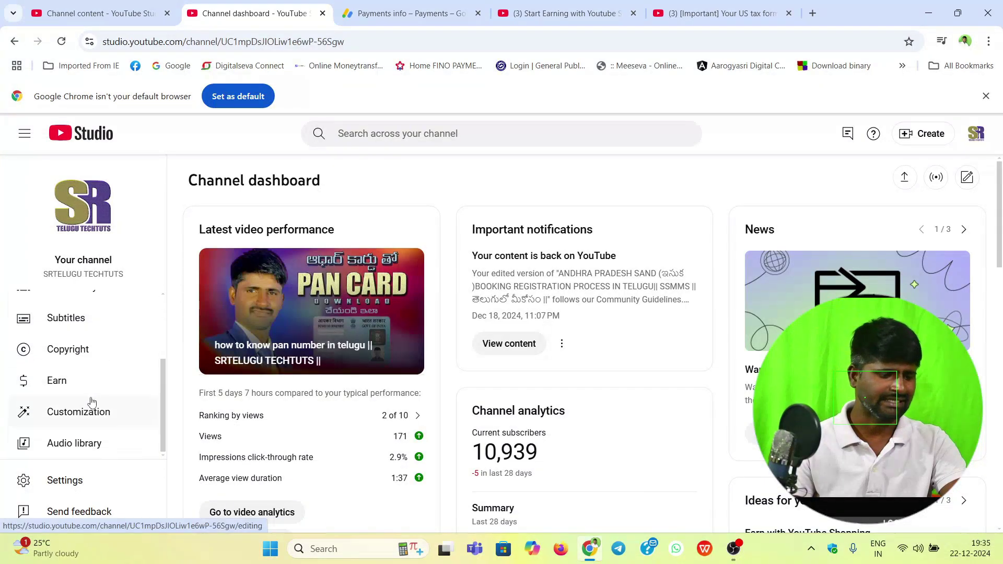
click(56, 380)
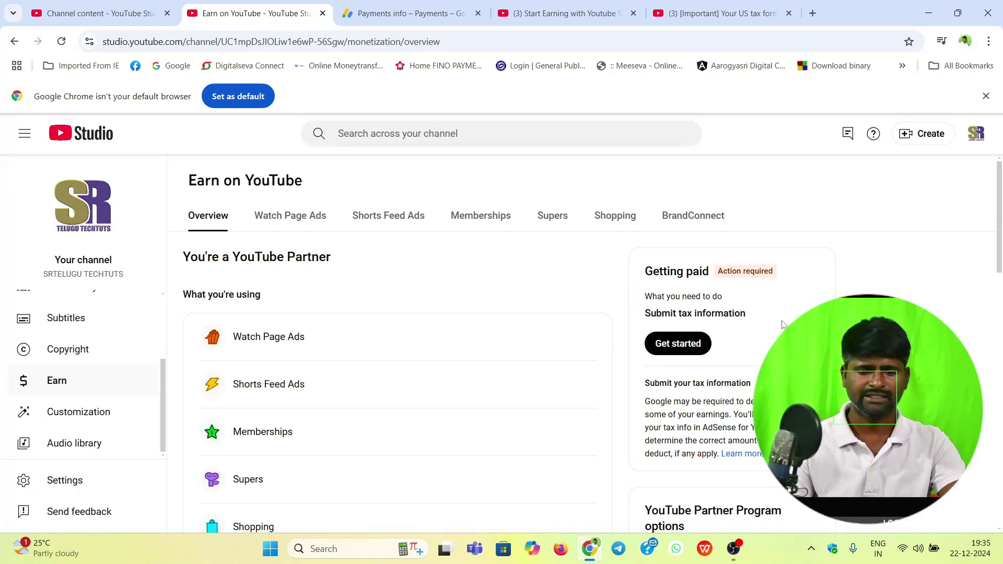
Step: Start tax info setup in AdSense and expand the Payments options in the sidebar
click(681, 348)
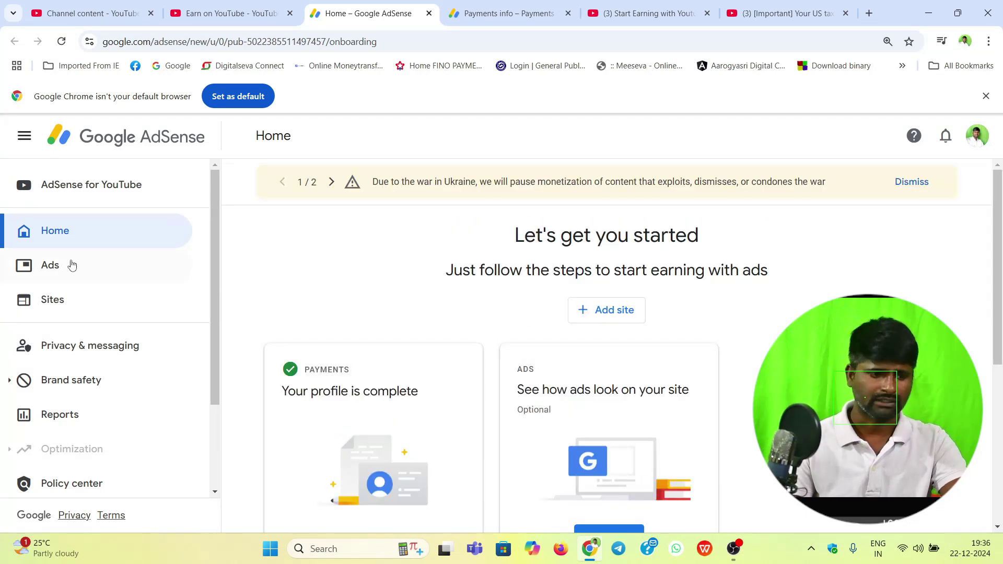
scroll(76, 396, down, 3)
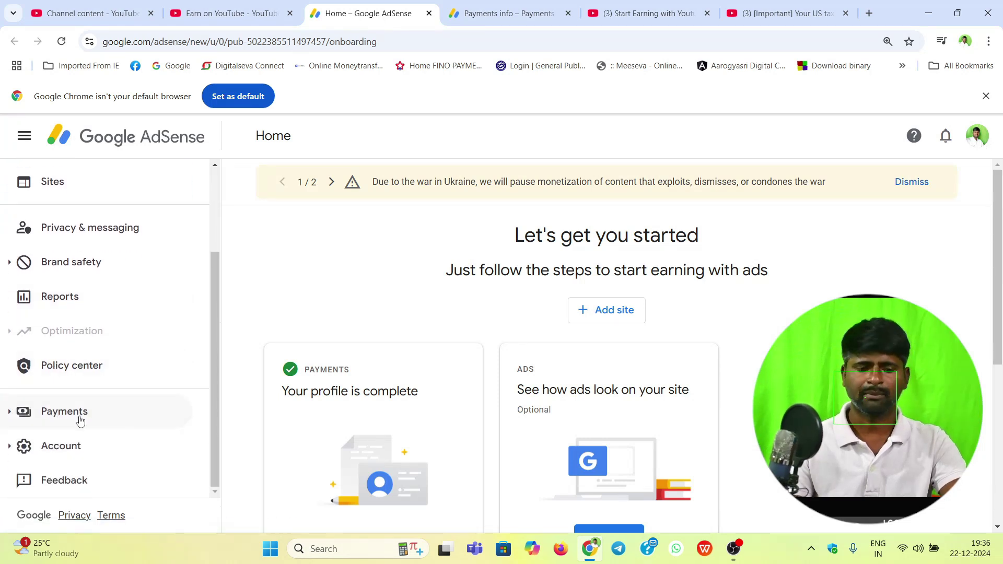
click(79, 421)
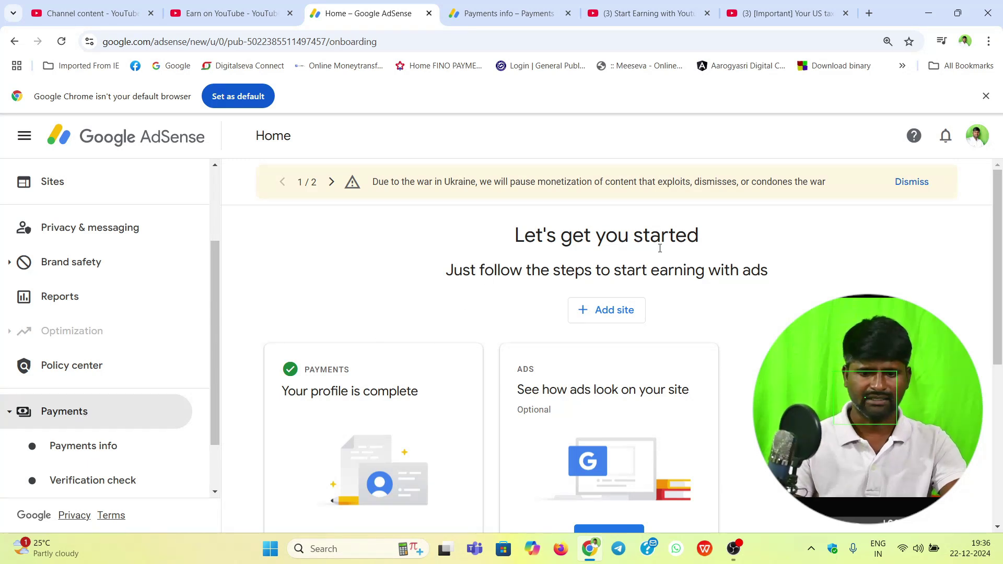
click(74, 422)
click(74, 422)
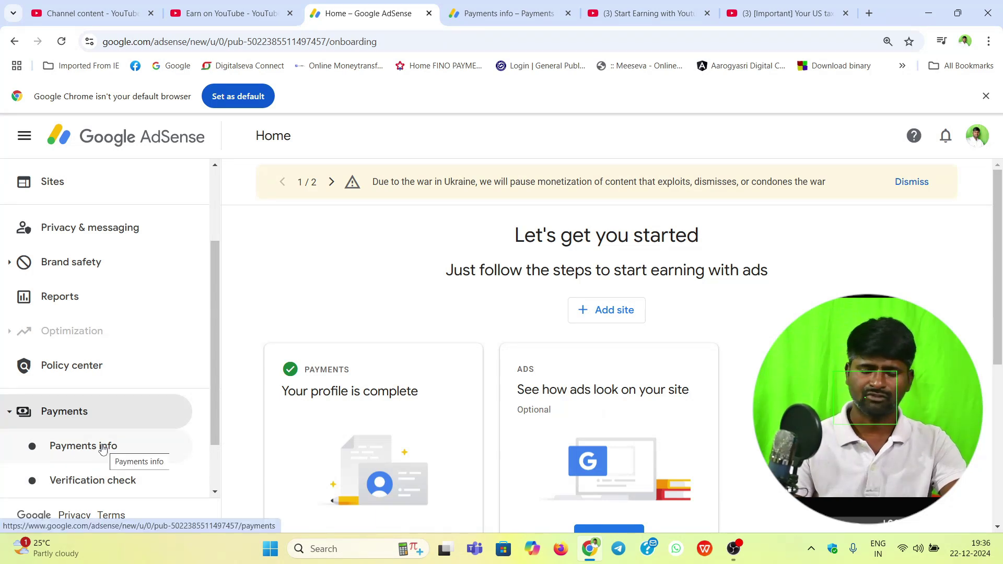
Step: Open Payments info and switch the payments account to YouTube (India)
click(103, 449)
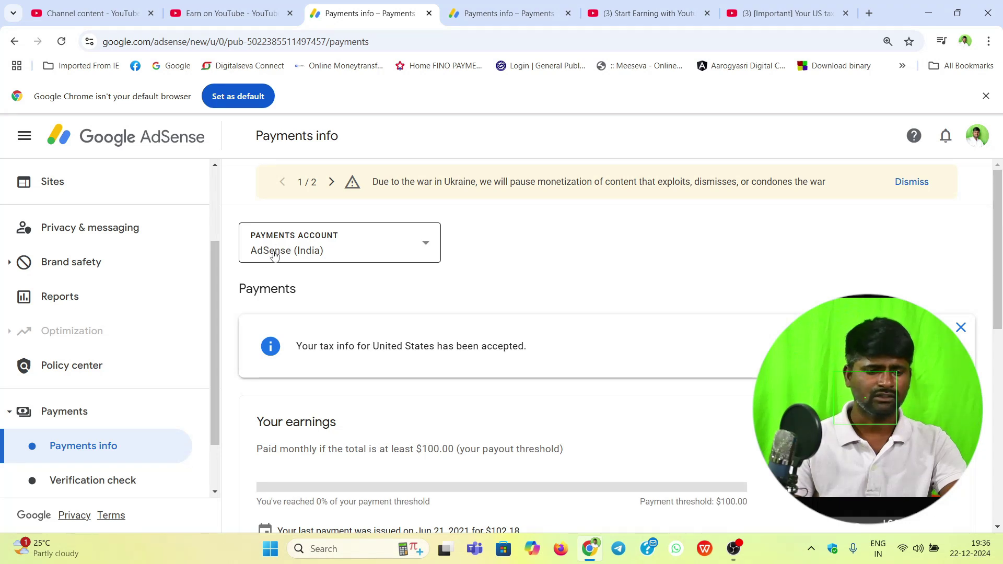
click(426, 246)
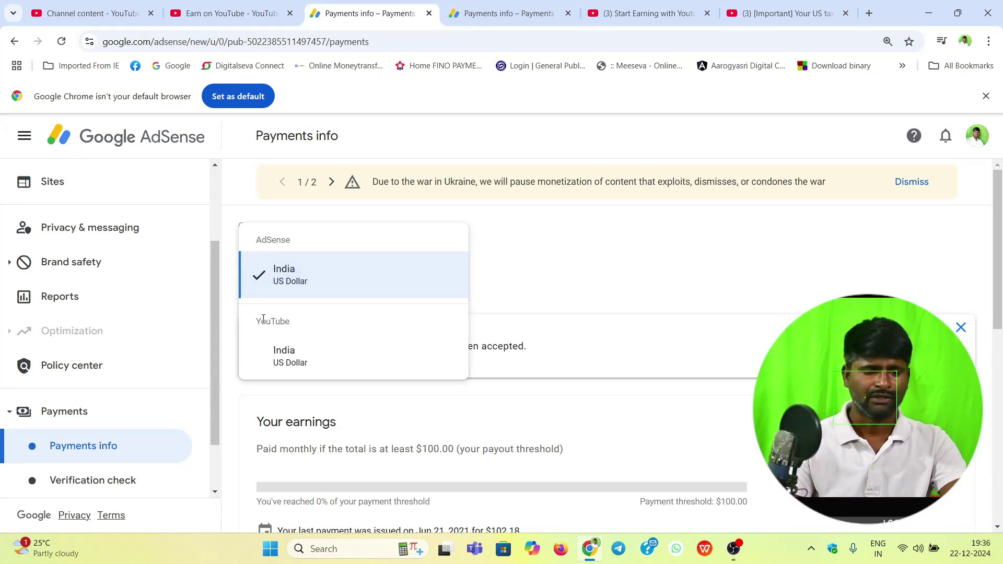
click(305, 352)
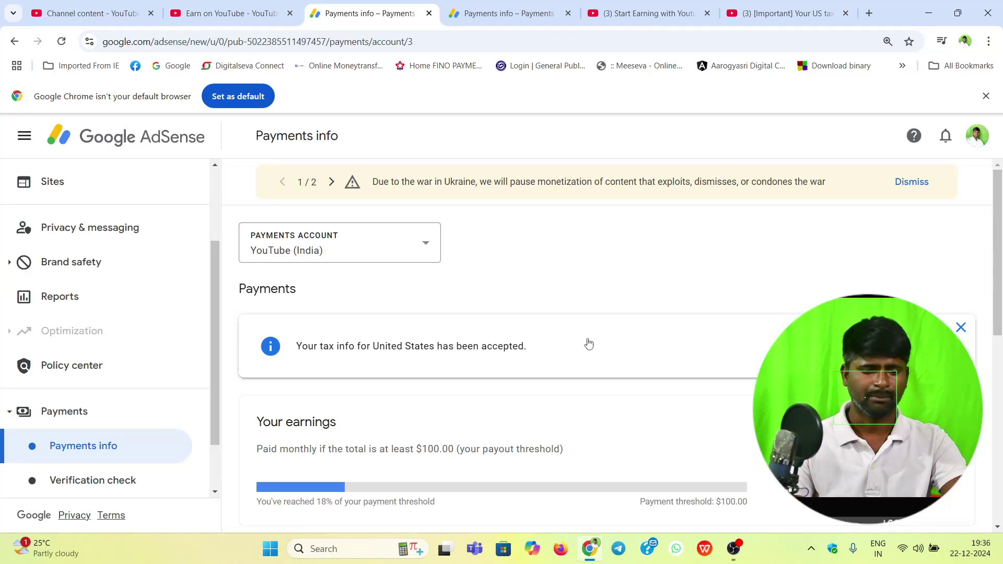
scroll(577, 329, down, 8)
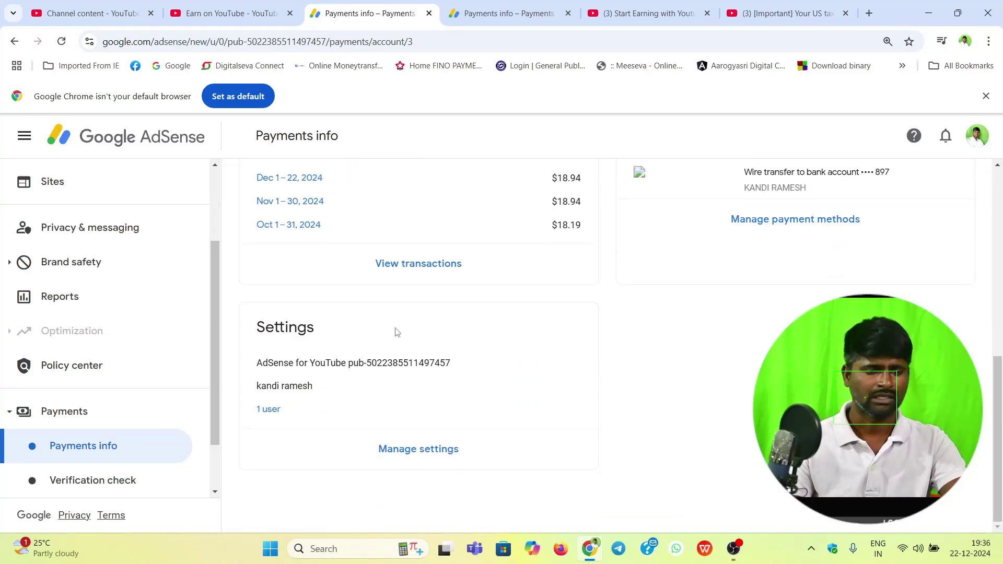
Step: Open the payments profile settings and edit the United States tax info section
click(441, 453)
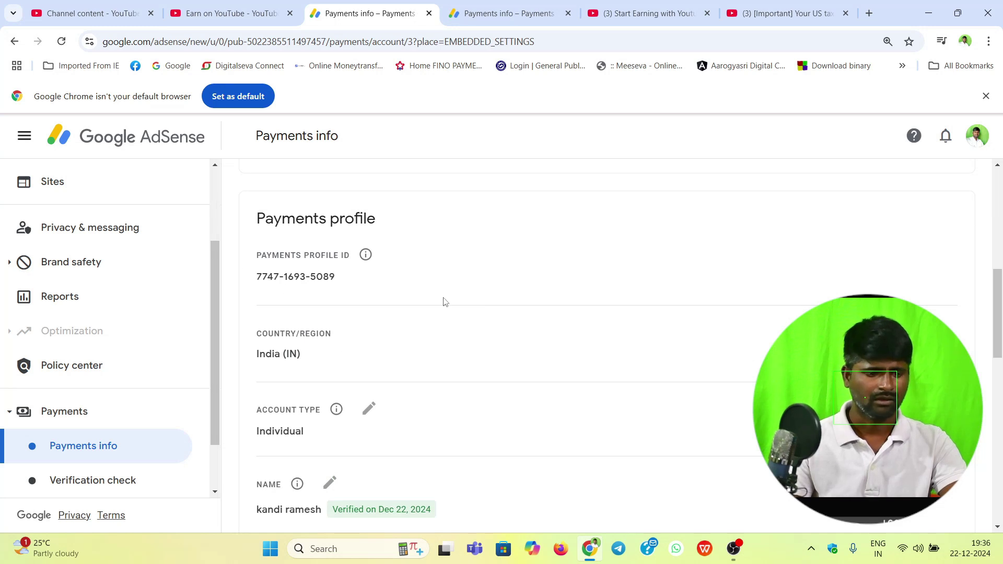
scroll(445, 302, down, 6)
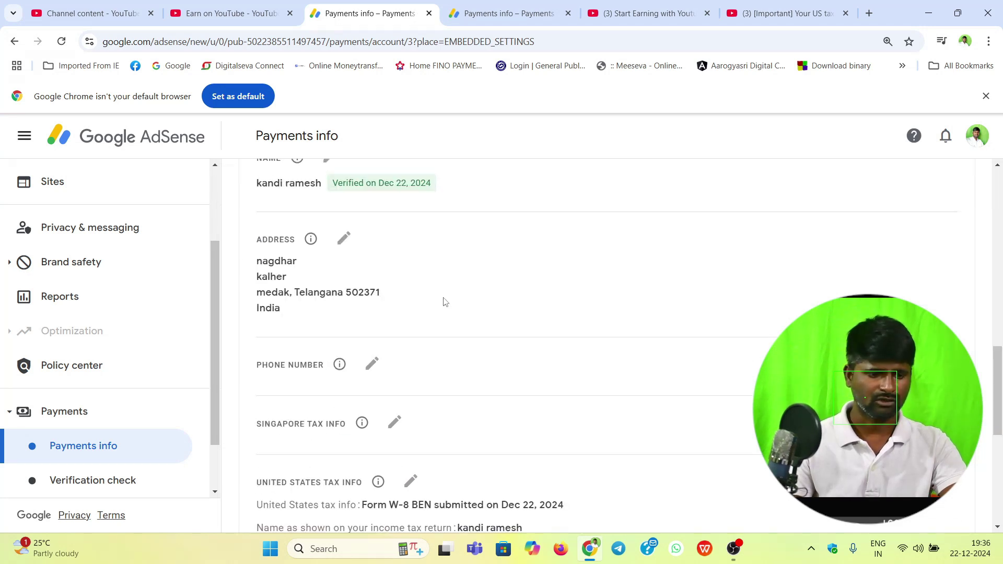
scroll(443, 301, down, 3)
scroll(489, 278, down, 4)
scroll(505, 290, up, 5)
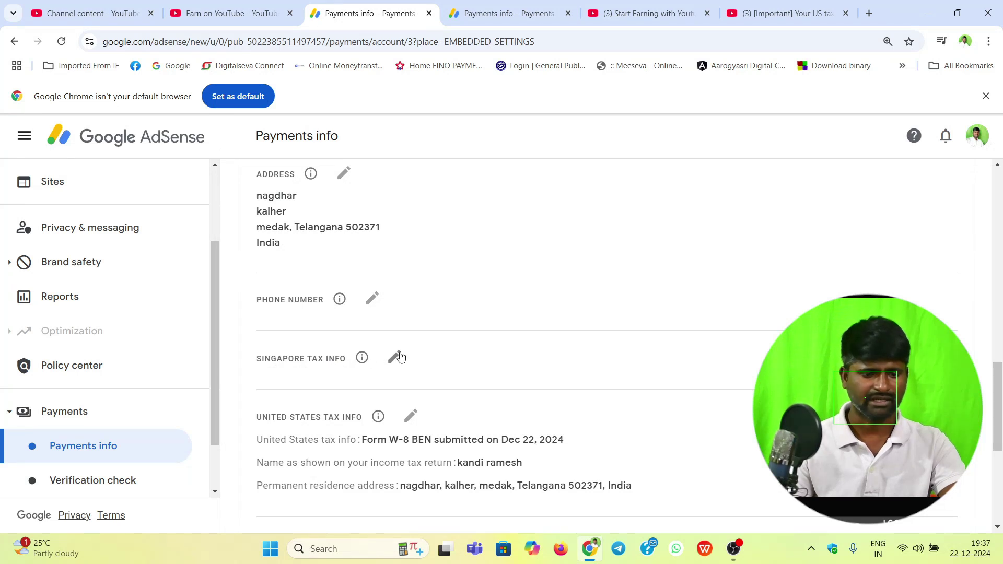
scroll(432, 369, down, 1)
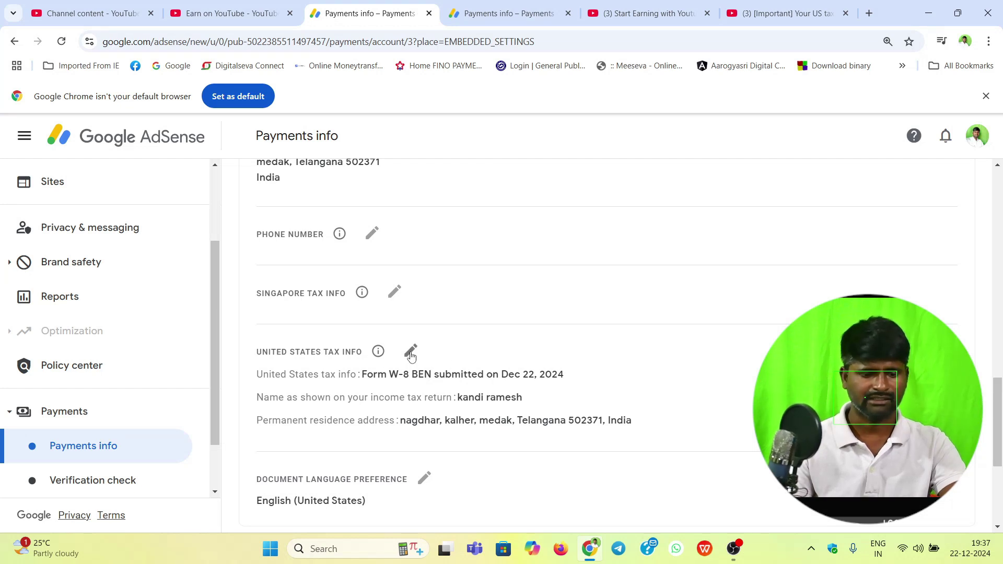
click(411, 354)
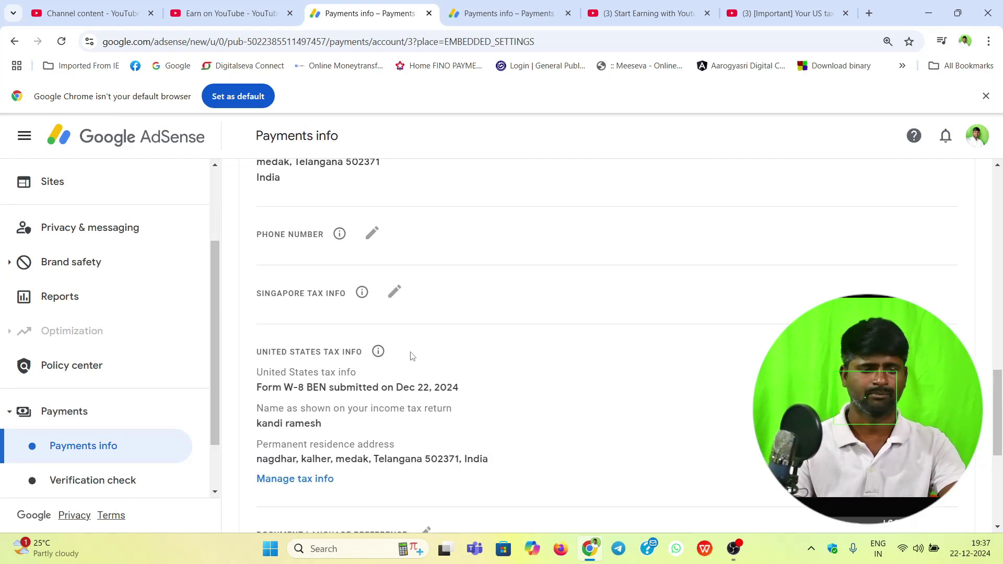
scroll(413, 354, down, 5)
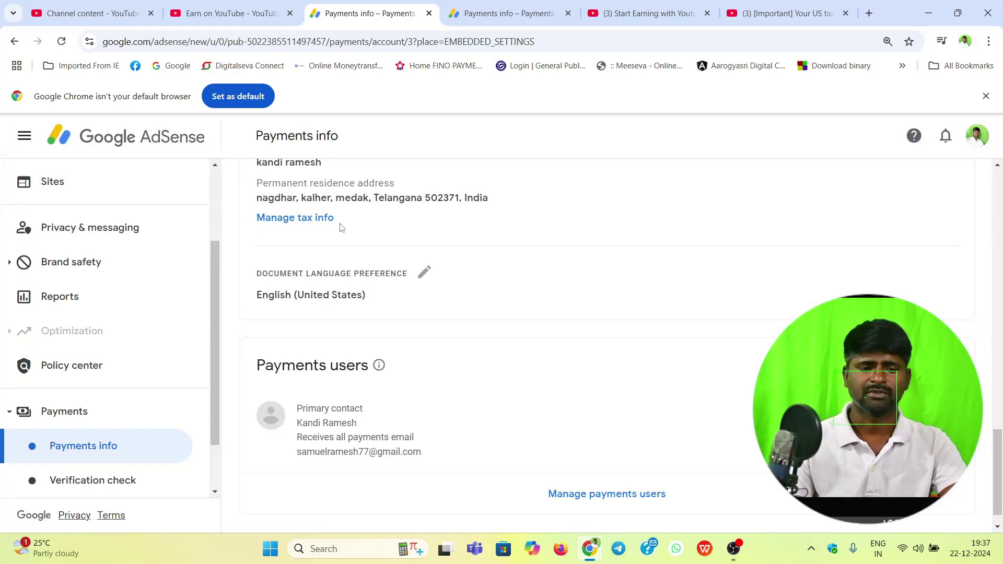
Step: Open Manage tax info and review the approved W-8BEN's 15%, 15% and 0% withholding rates
click(294, 217)
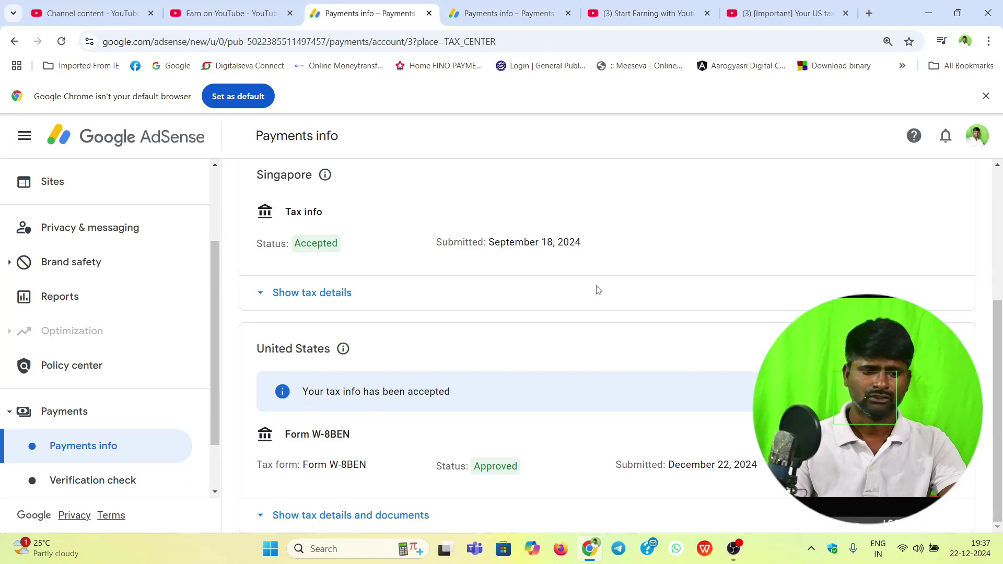
scroll(449, 305, up, 4)
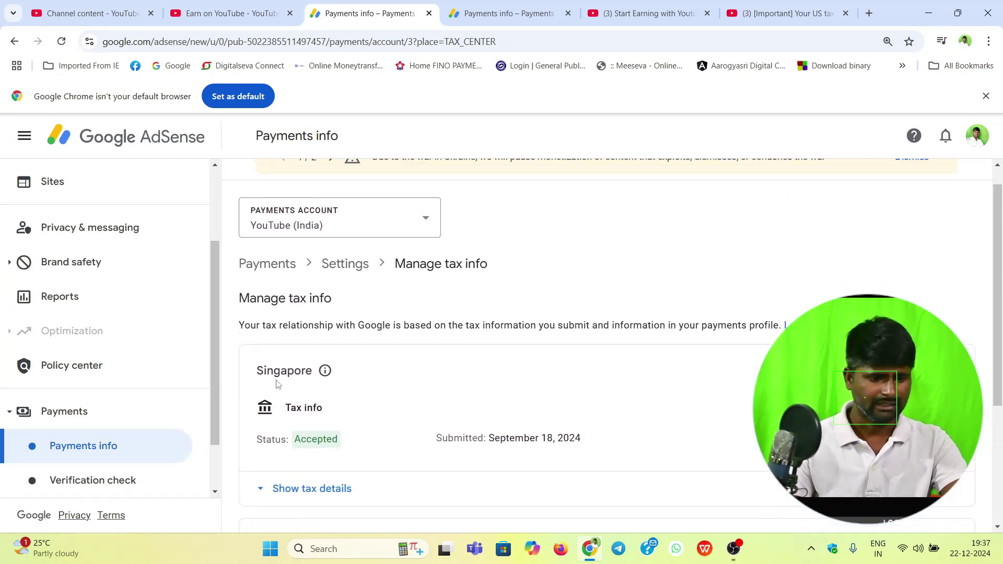
scroll(394, 433, down, 1)
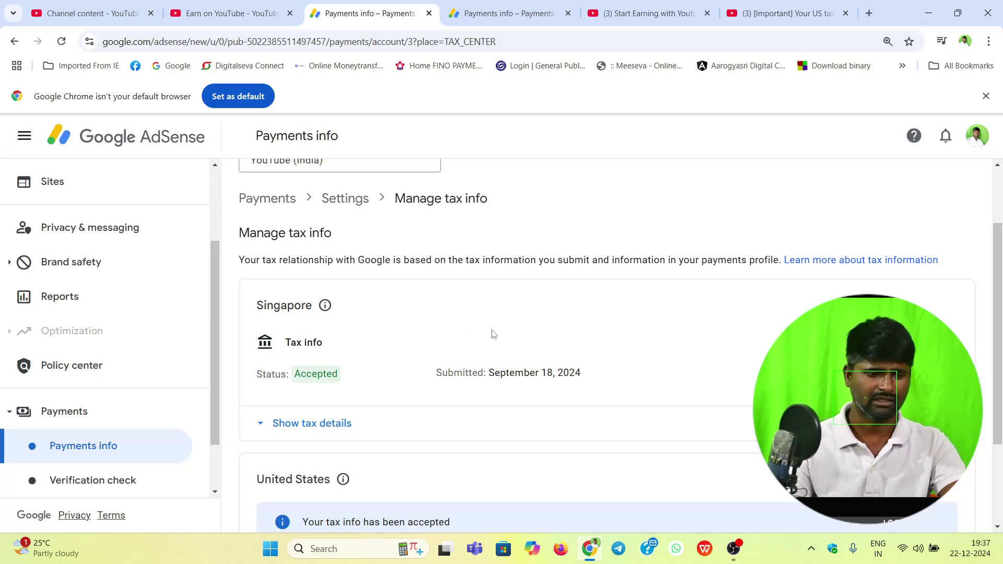
scroll(491, 334, down, 2)
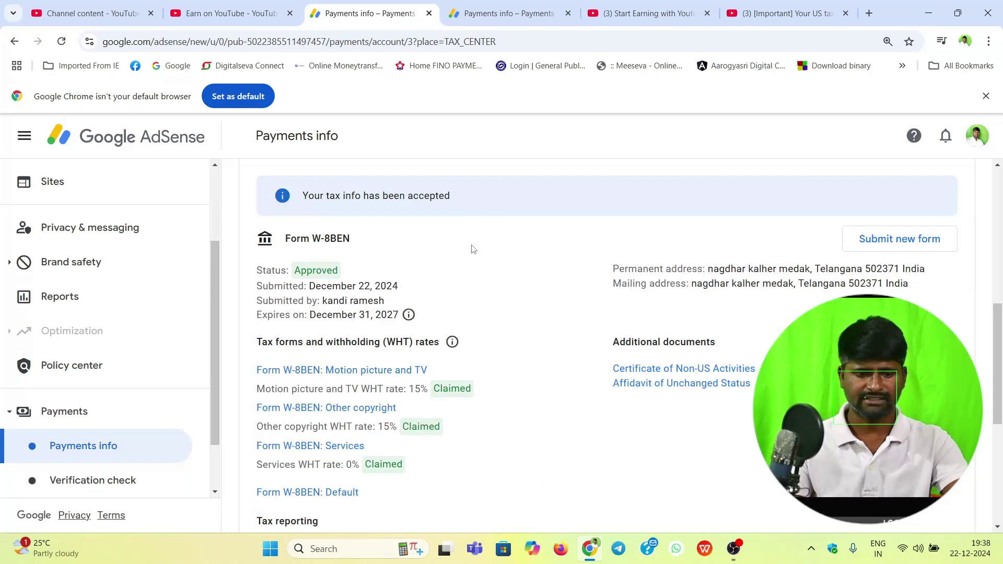
scroll(474, 398, down, 3)
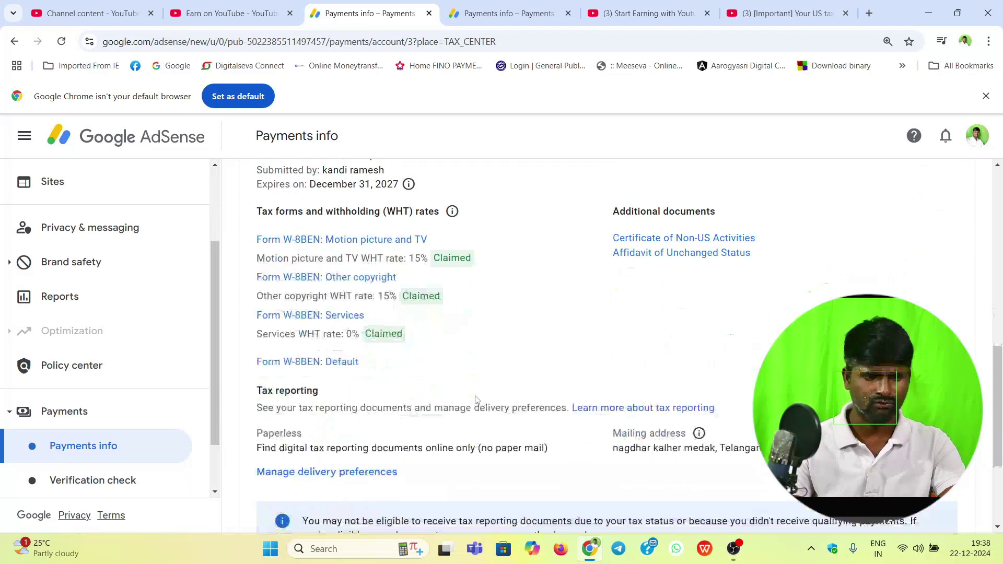
scroll(474, 403, up, 5)
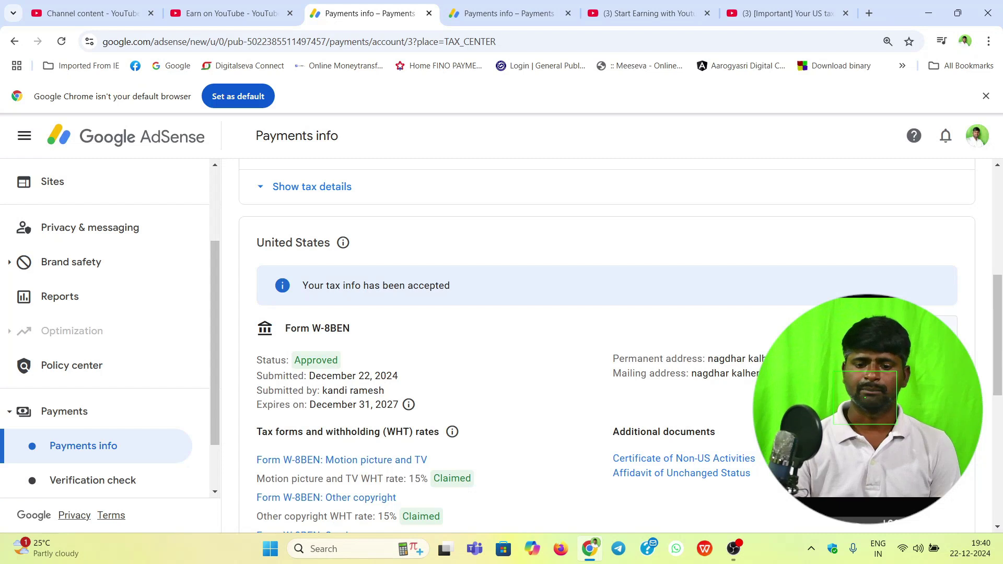
Step: Submit a new US tax form, confirming replacement of the old W-8BEN
click(907, 328)
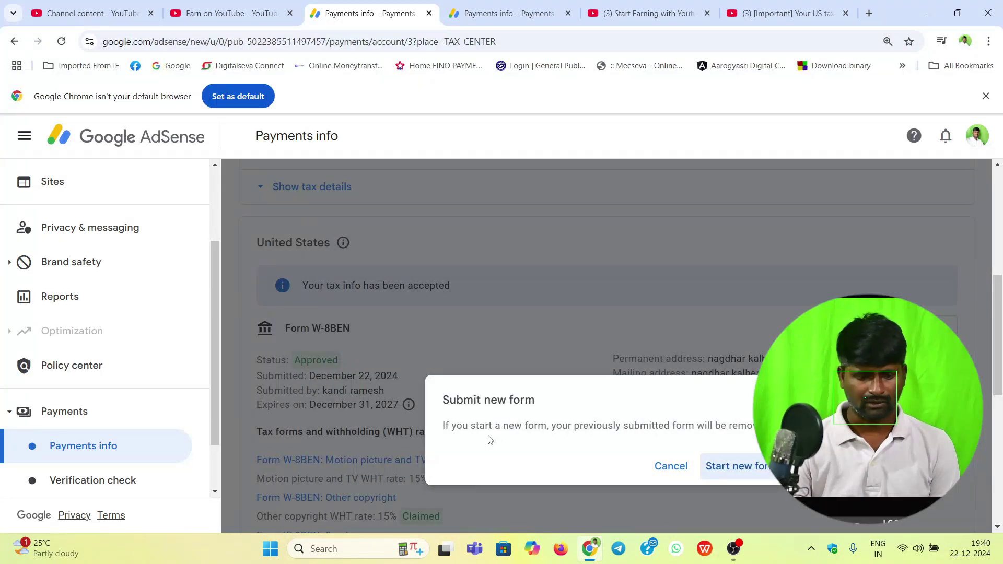
scroll(509, 418, down, 2)
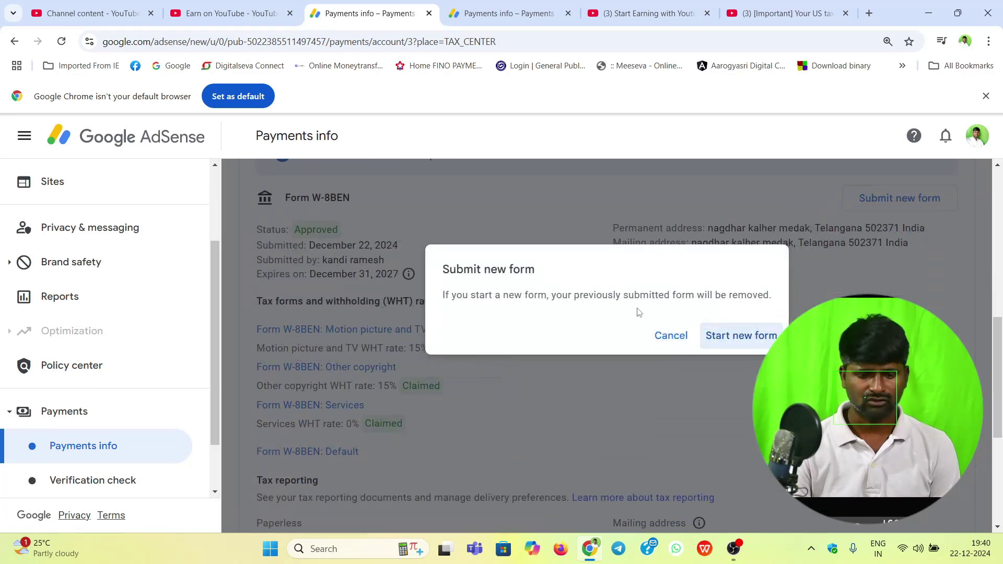
click(747, 337)
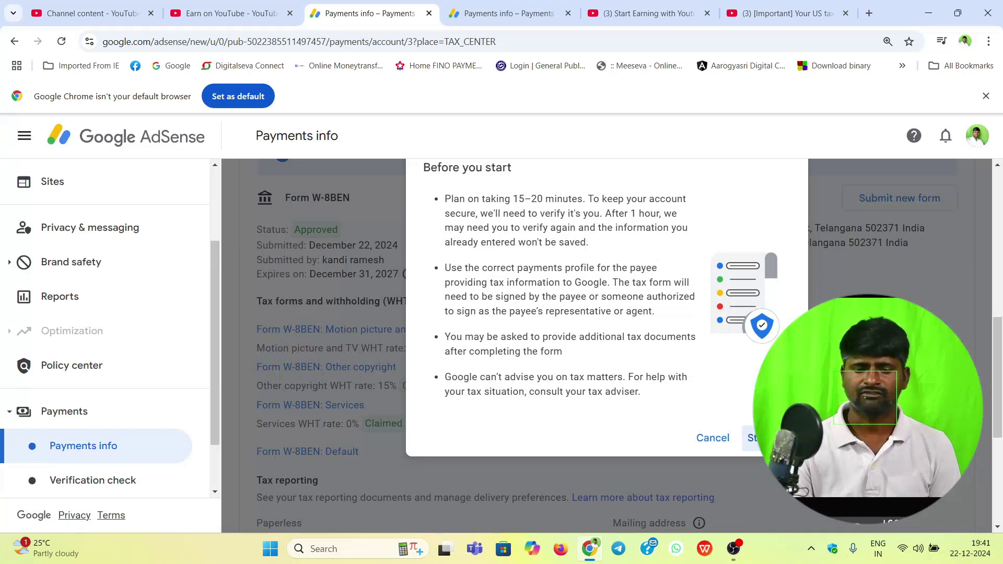
Step: Continue past the preparation notes and verify identity with the account password
click(752, 438)
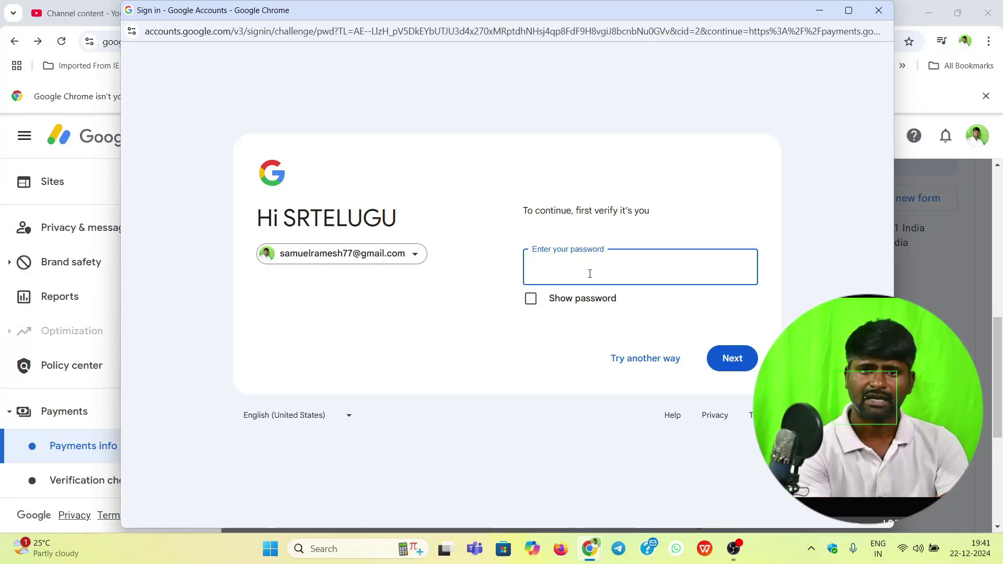
text(••••)
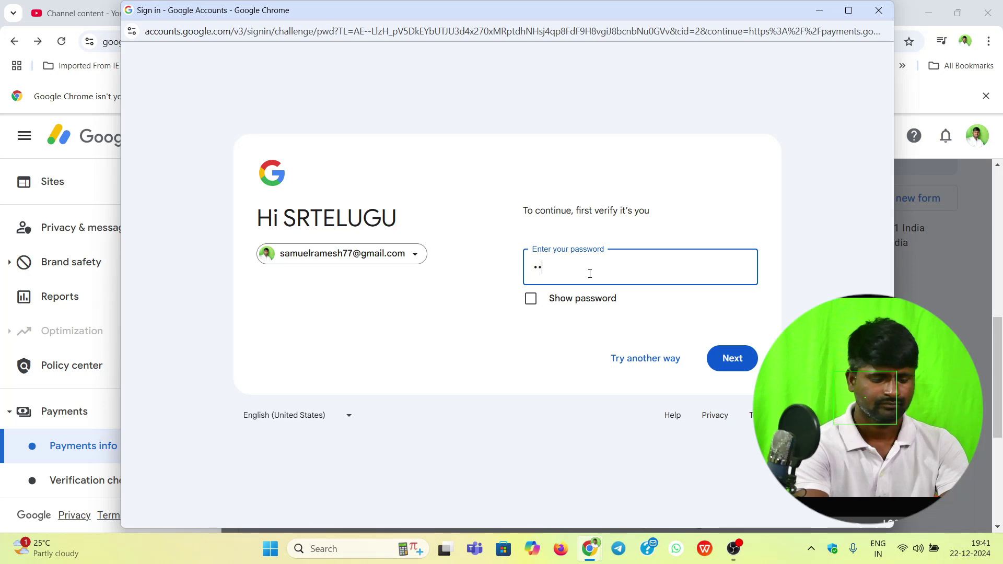
text(••••••)
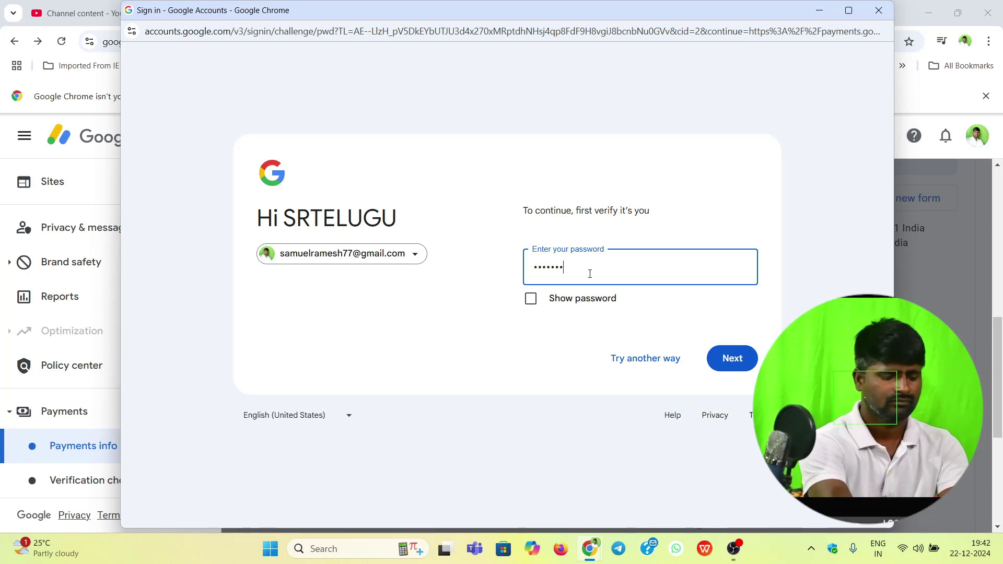
click(639, 127)
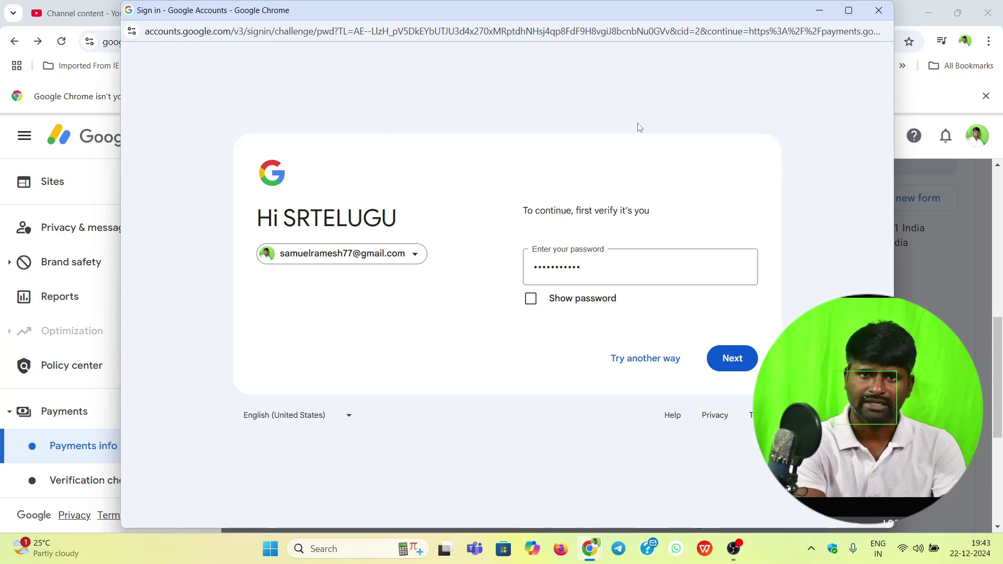
click(732, 358)
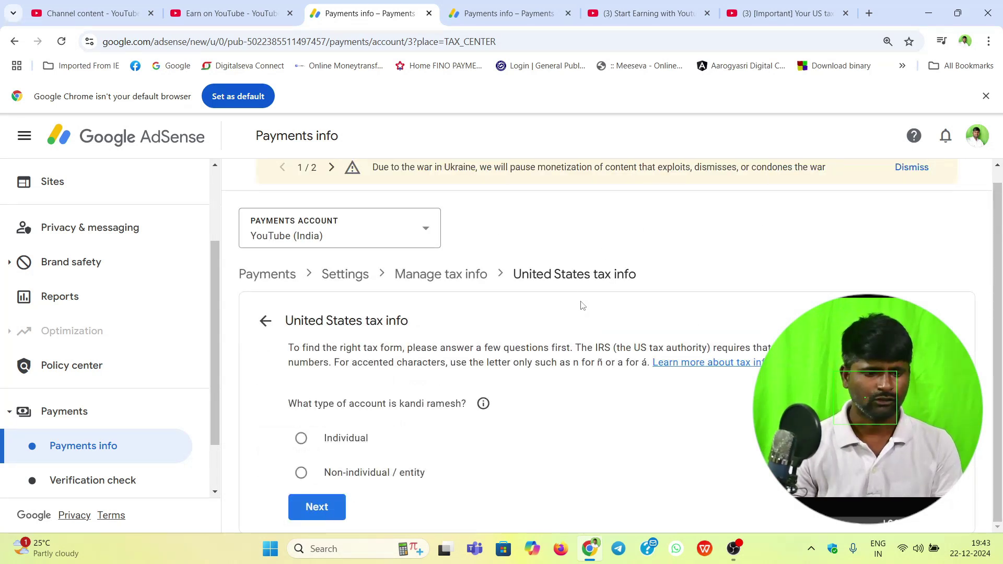
Step: Answer Individual, not a US citizen or resident, and choose the W-8BEN form
scroll(376, 268, up, 1)
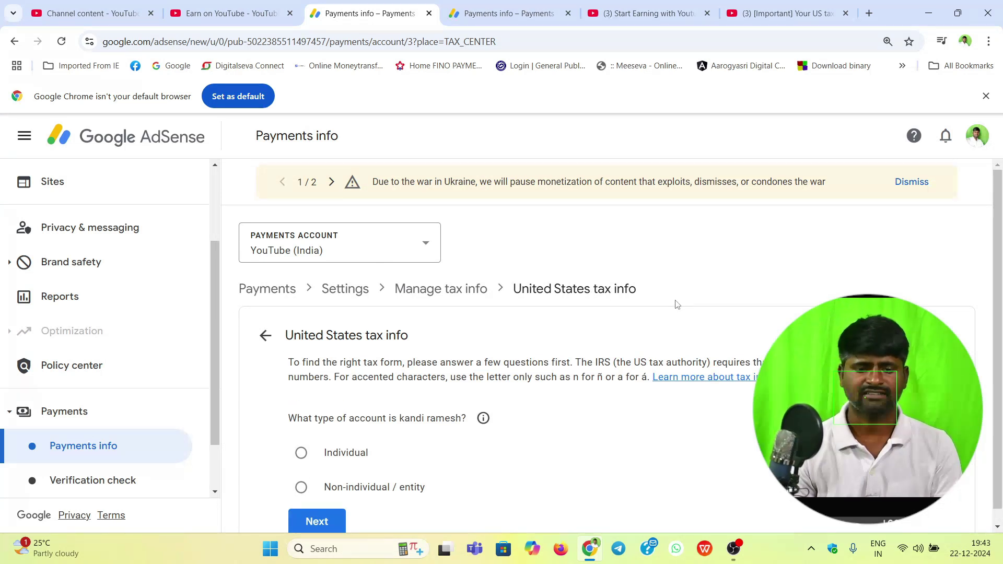
scroll(421, 416, down, 1)
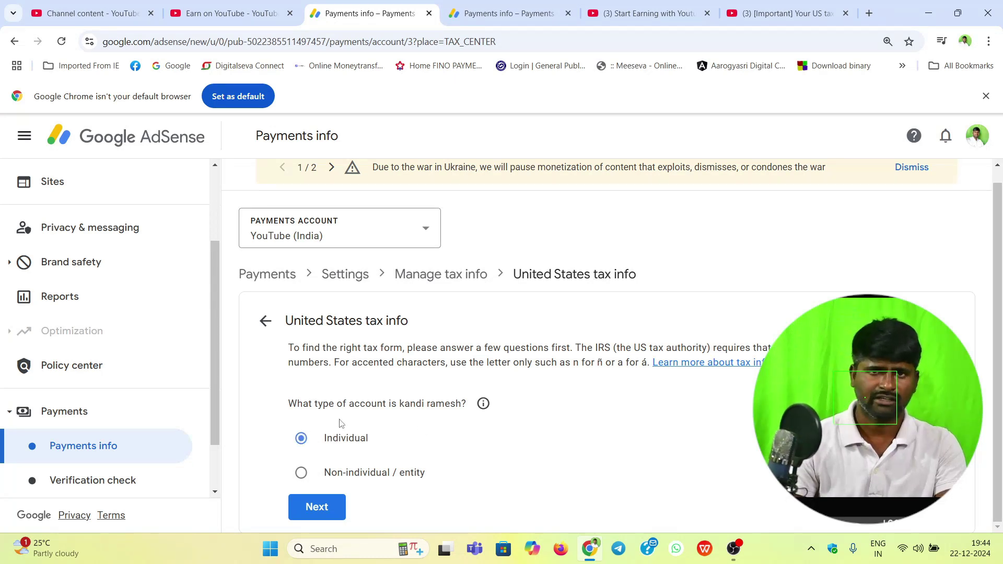
click(327, 506)
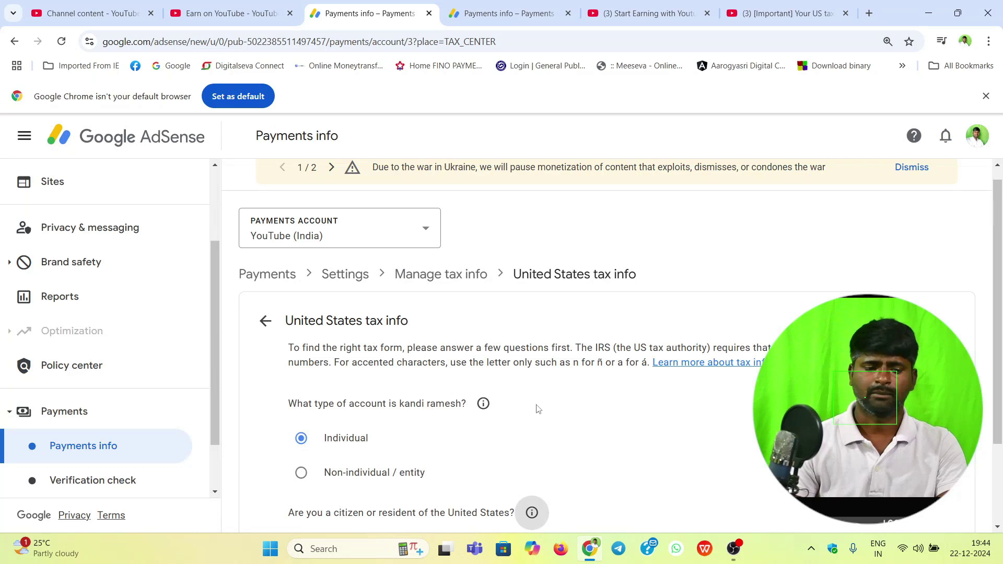
scroll(538, 409, down, 2)
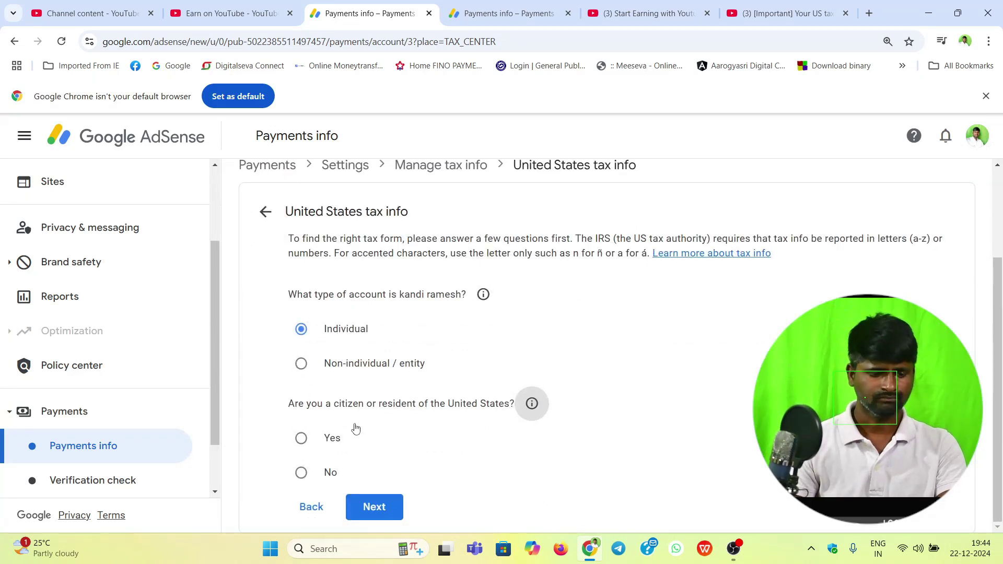
click(301, 472)
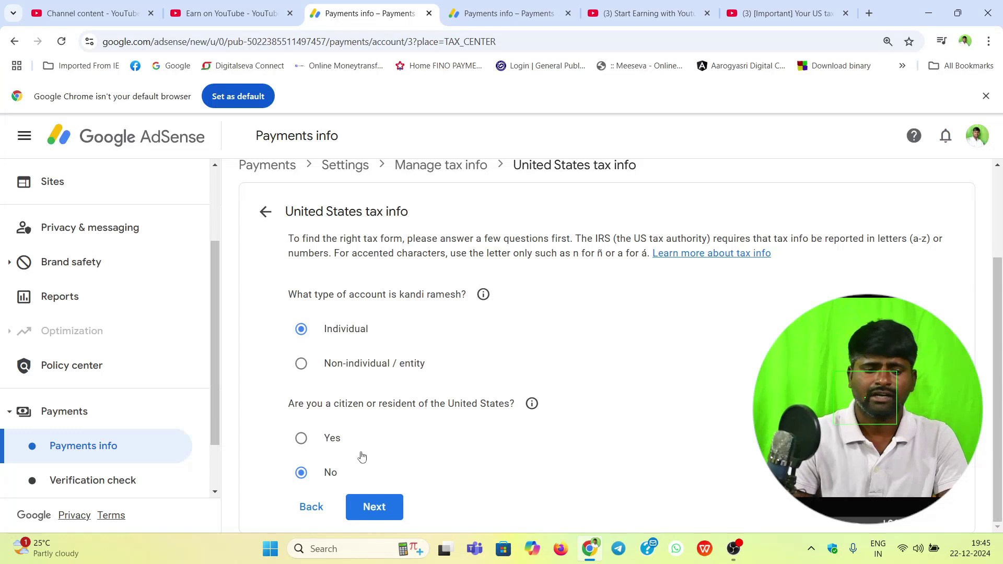
click(381, 517)
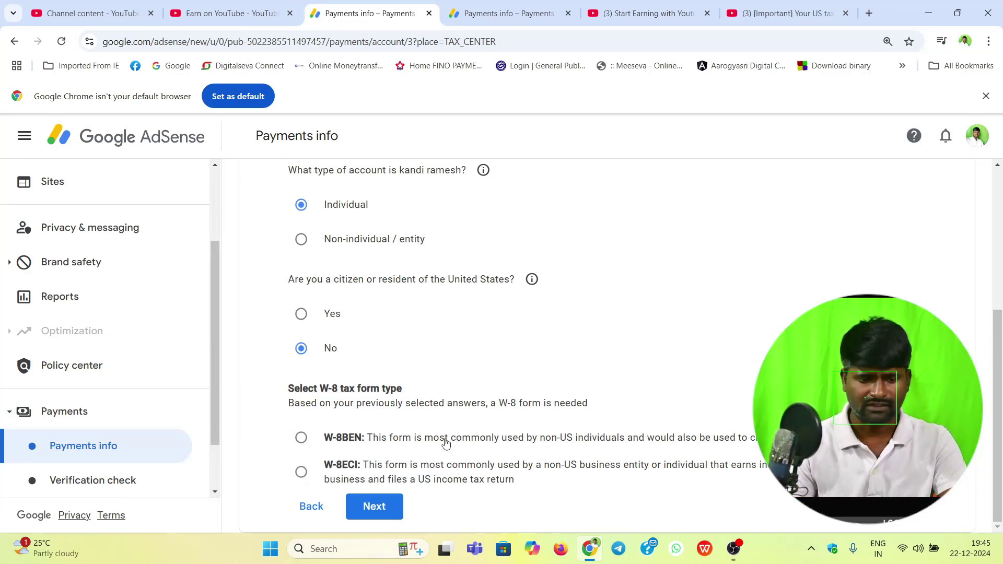
click(575, 440)
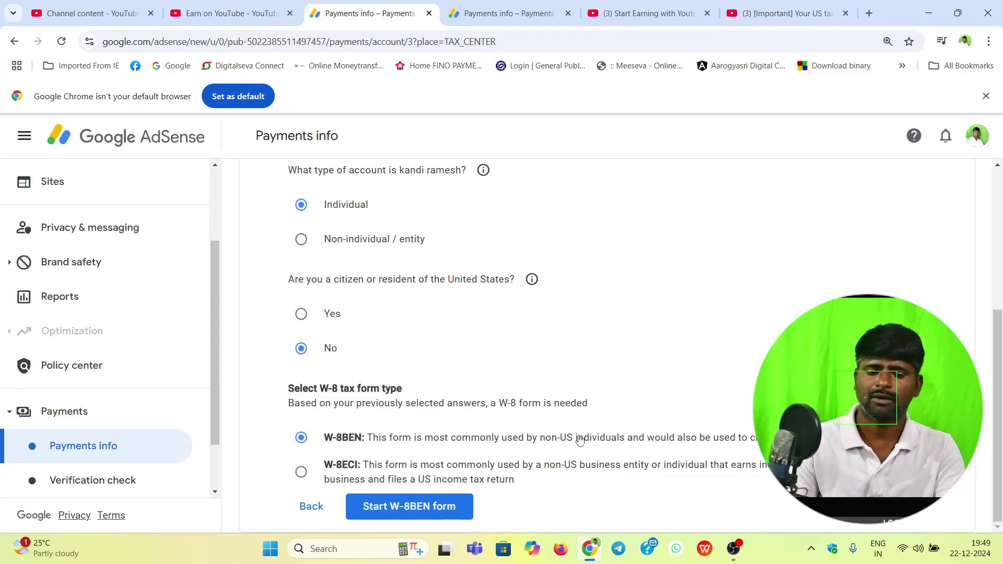
Step: Start the W-8BEN form and set India as the country of citizenship
click(386, 507)
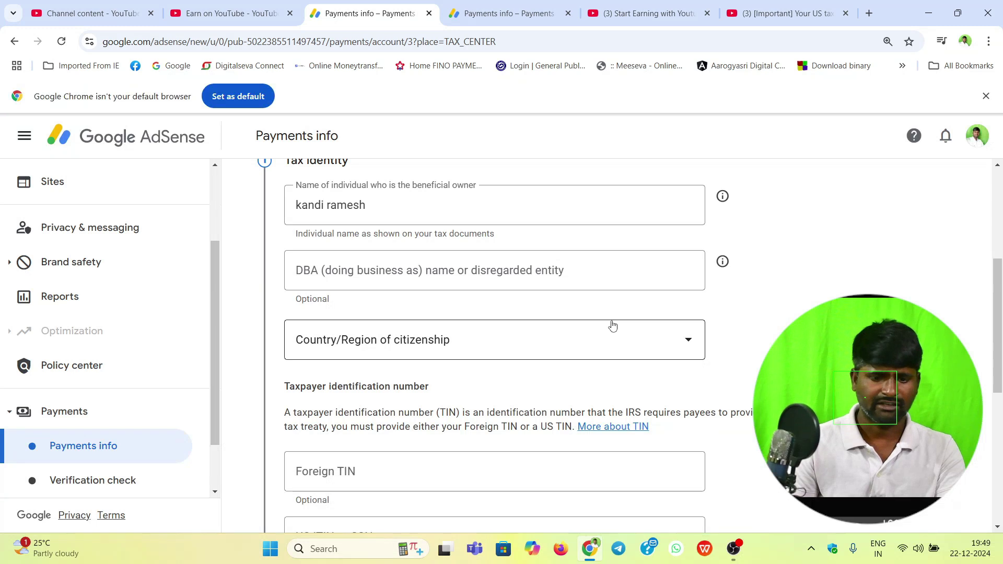
scroll(612, 324, up, 1)
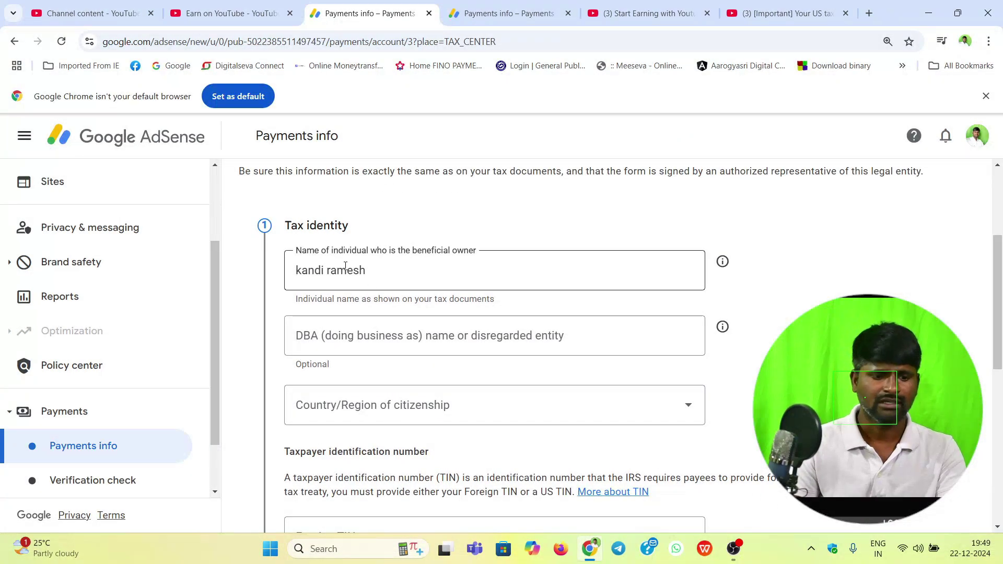
scroll(410, 277, down, 1)
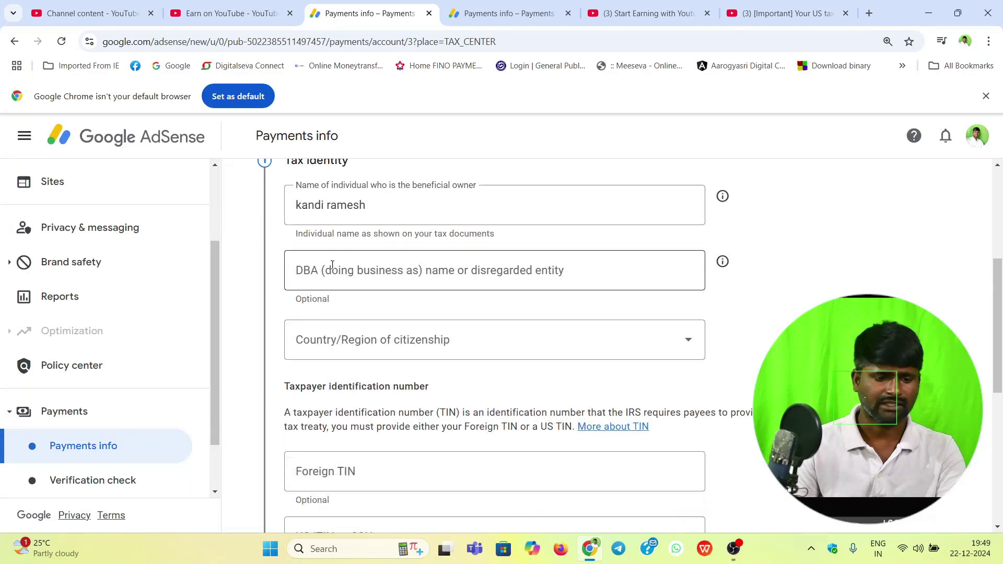
click(403, 283)
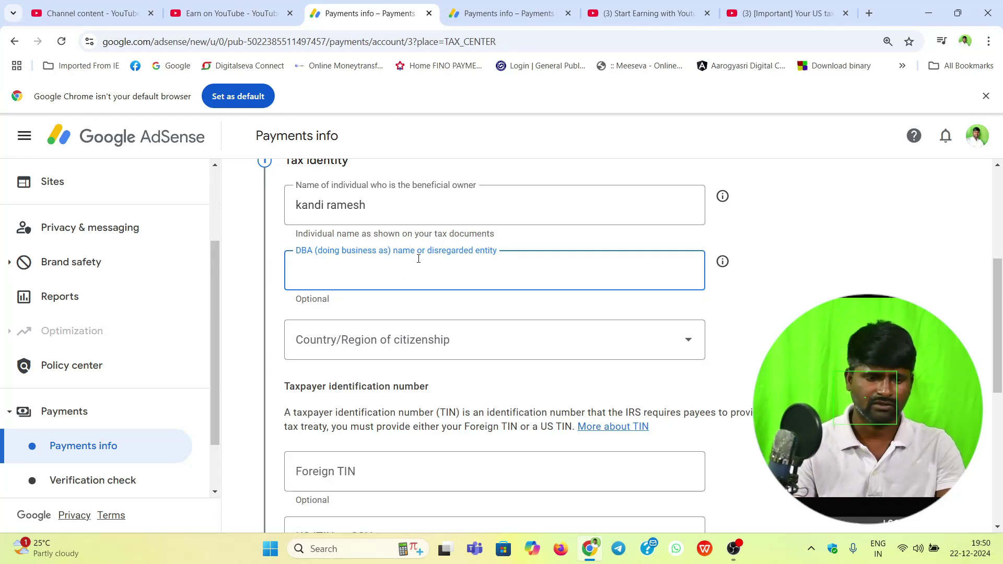
click(389, 343)
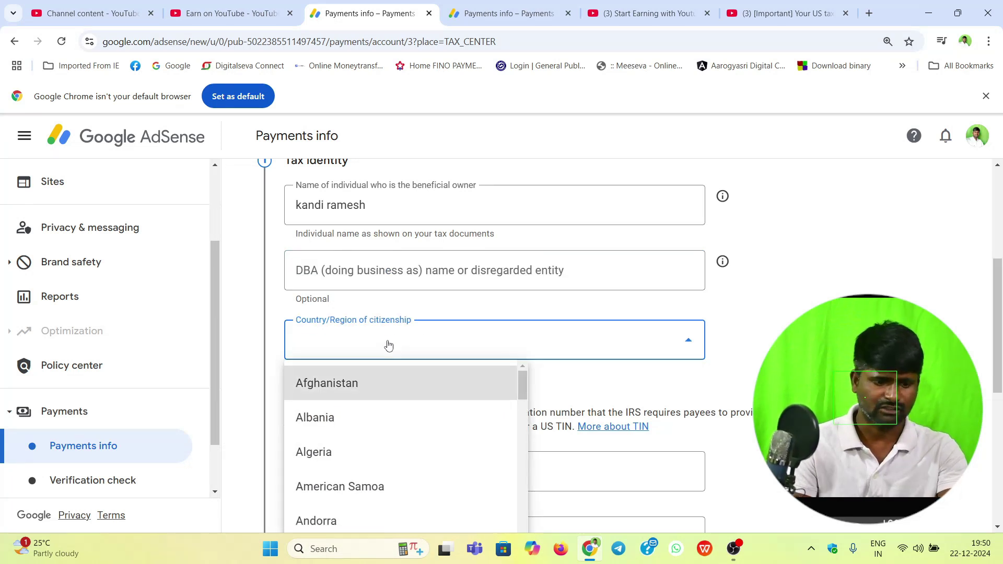
key(i)
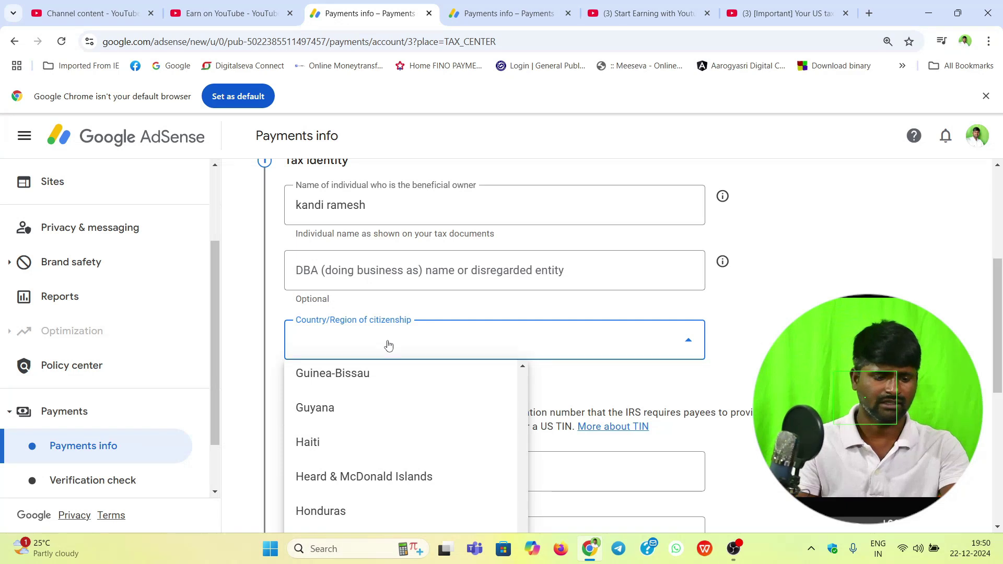
key(n)
key(Return)
Step: Enter the foreign tax identification number and save the tax identity step
scroll(336, 202, down, 4)
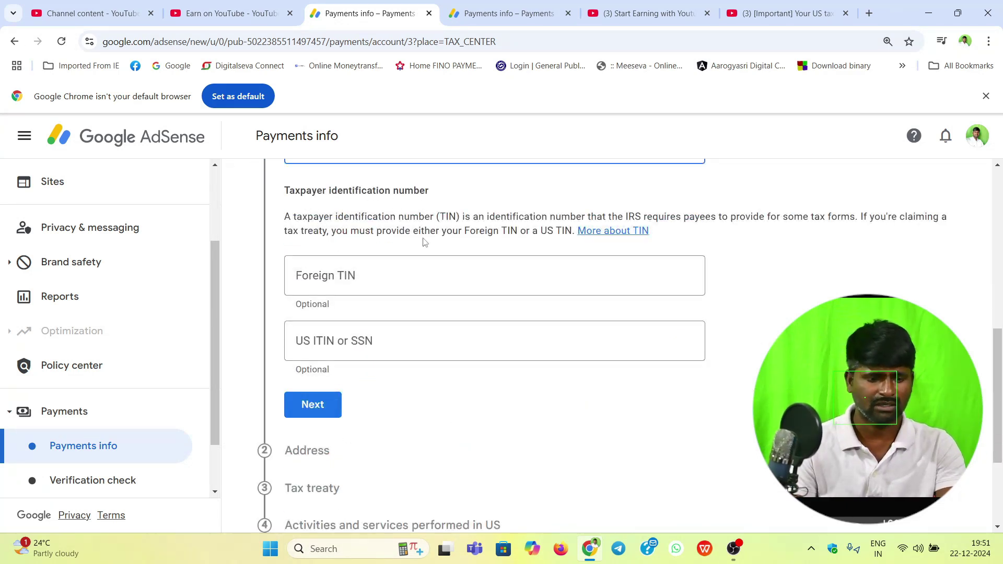
click(317, 275)
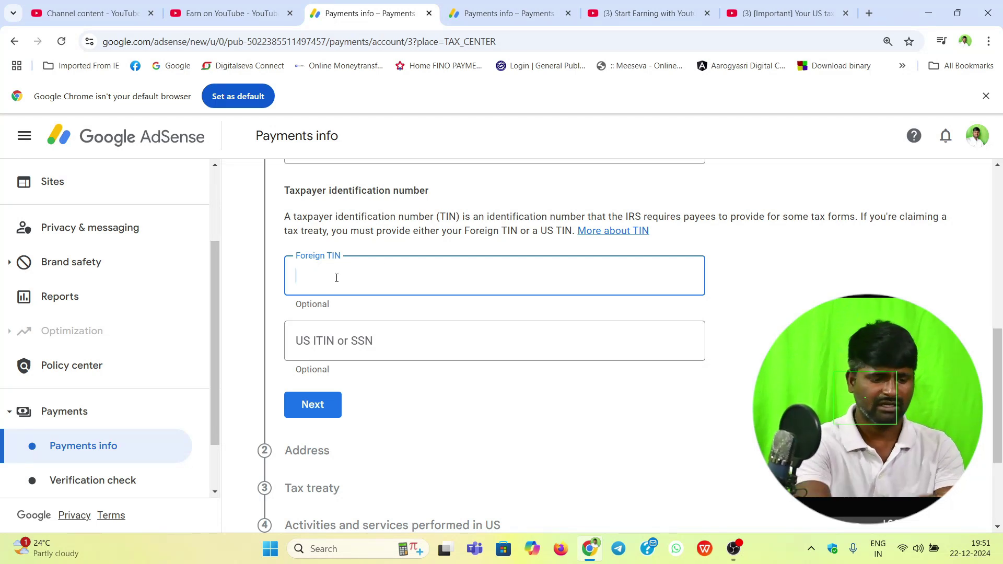
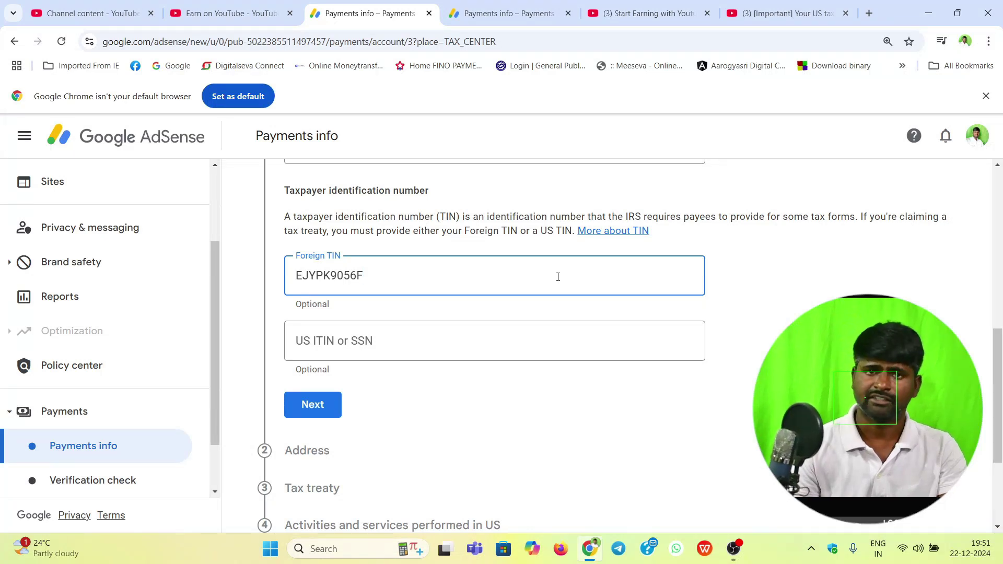
click(328, 411)
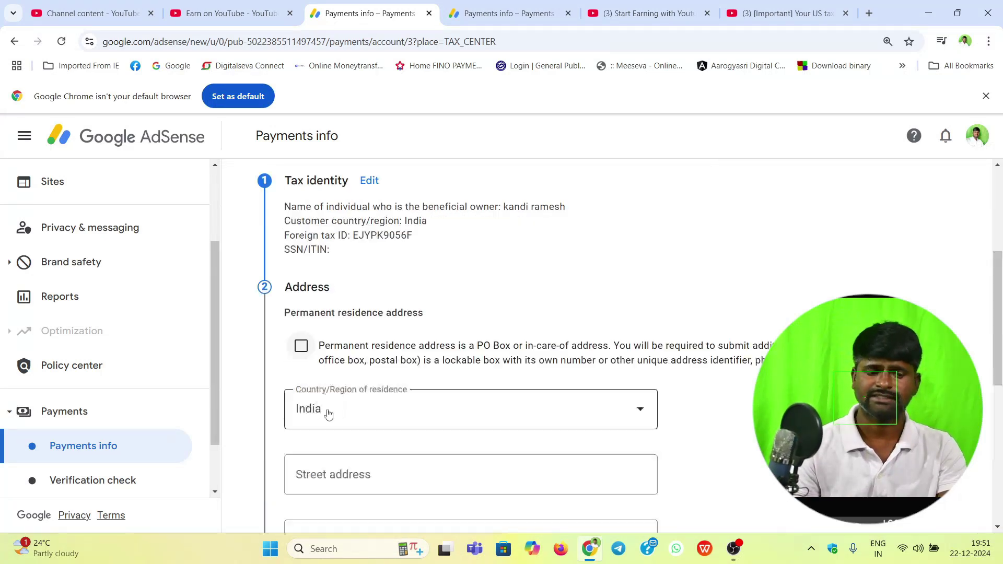
Step: Tick PO box, autofill the Telangana, India residence address, make mailing address the same, and save
scroll(449, 292, down, 1)
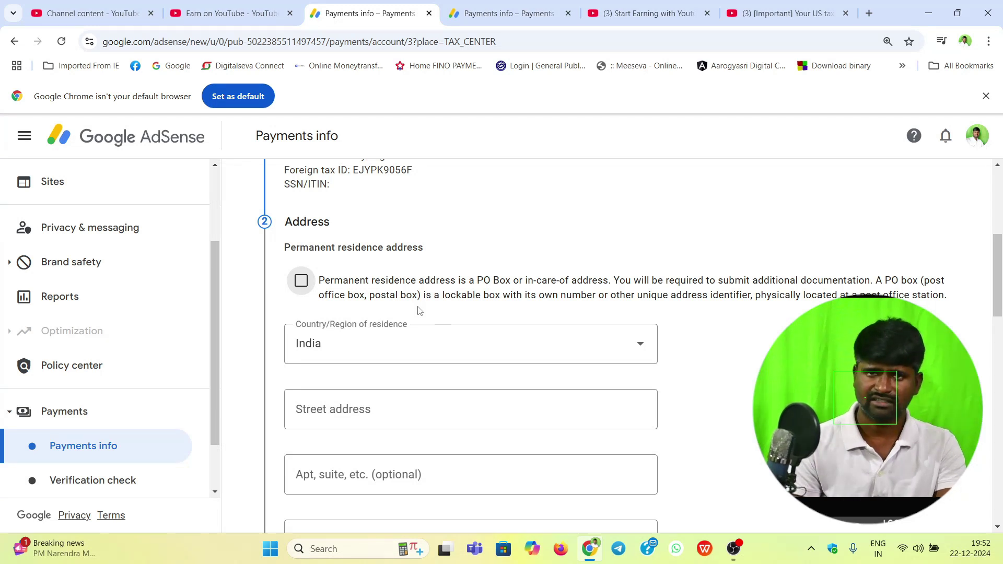
click(301, 282)
scroll(339, 314, down, 1)
click(374, 352)
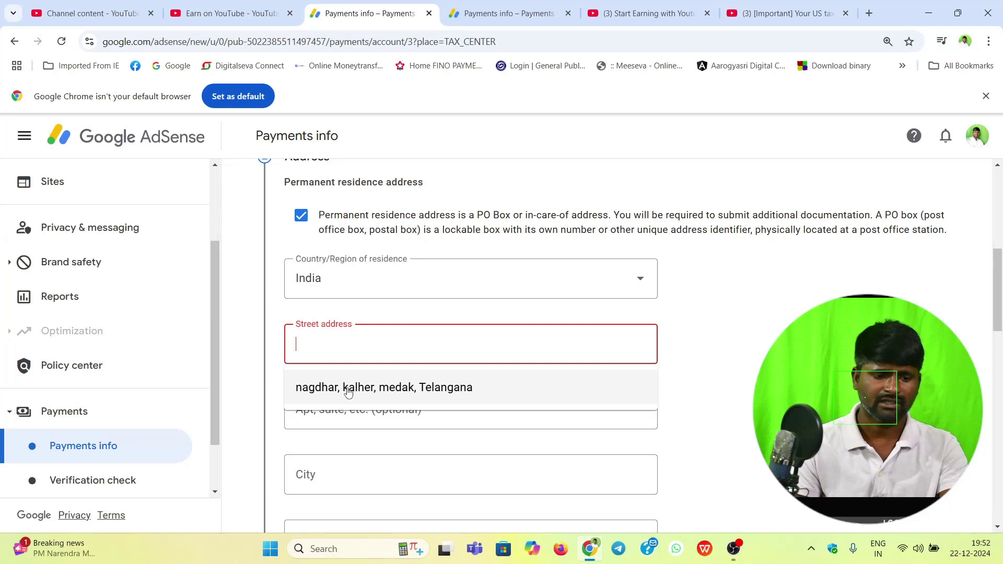
click(405, 395)
scroll(457, 381, down, 5)
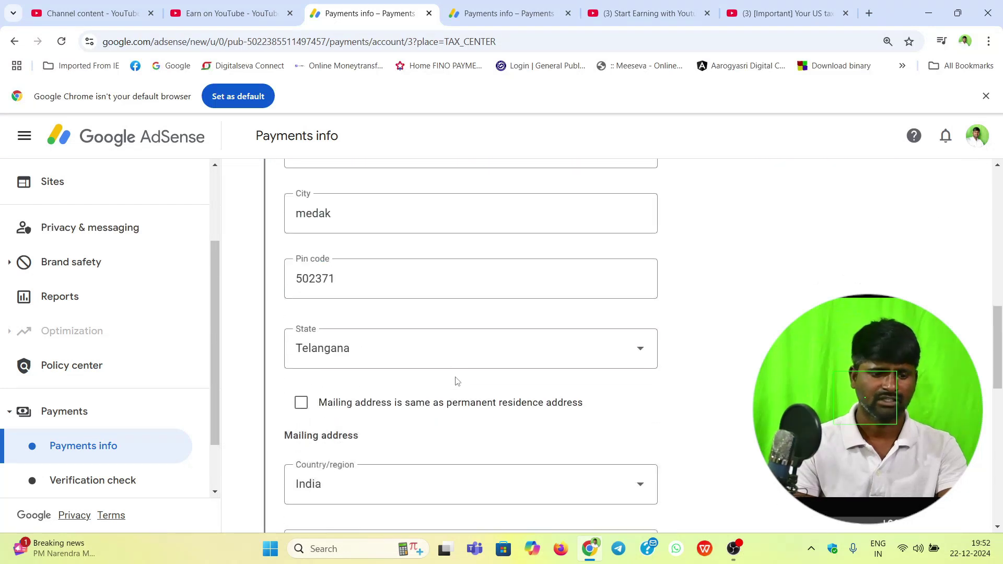
click(463, 402)
scroll(463, 293, down, 2)
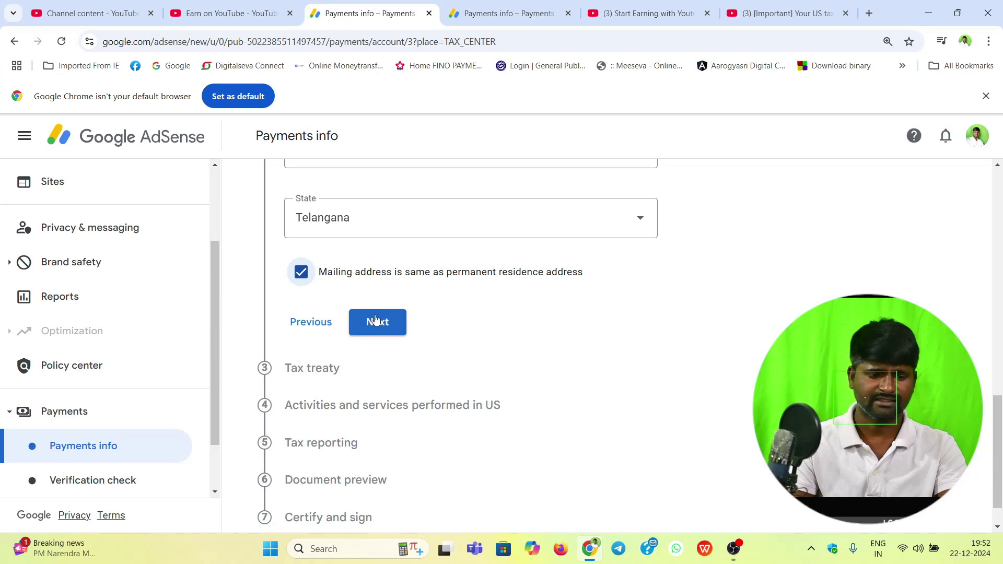
click(386, 327)
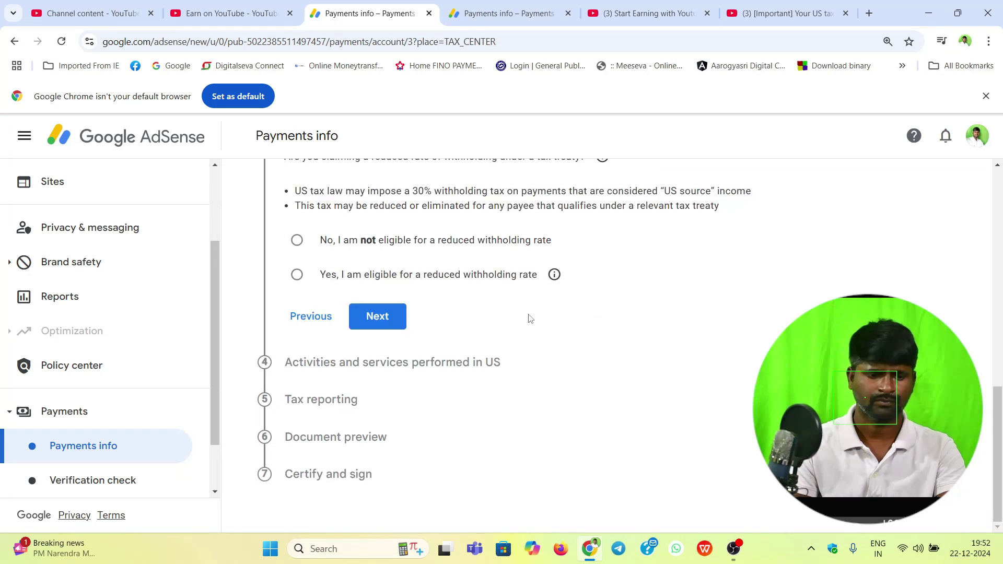
Step: Answer 'Yes, I am eligible for a reduced withholding rate' on the tax treaty question
scroll(543, 315, up, 1)
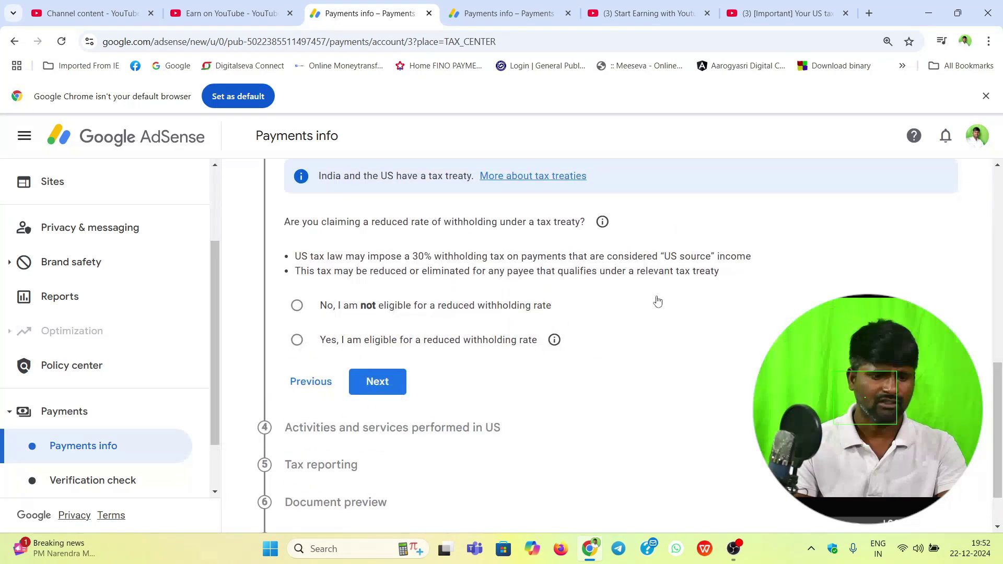
scroll(673, 337, up, 1)
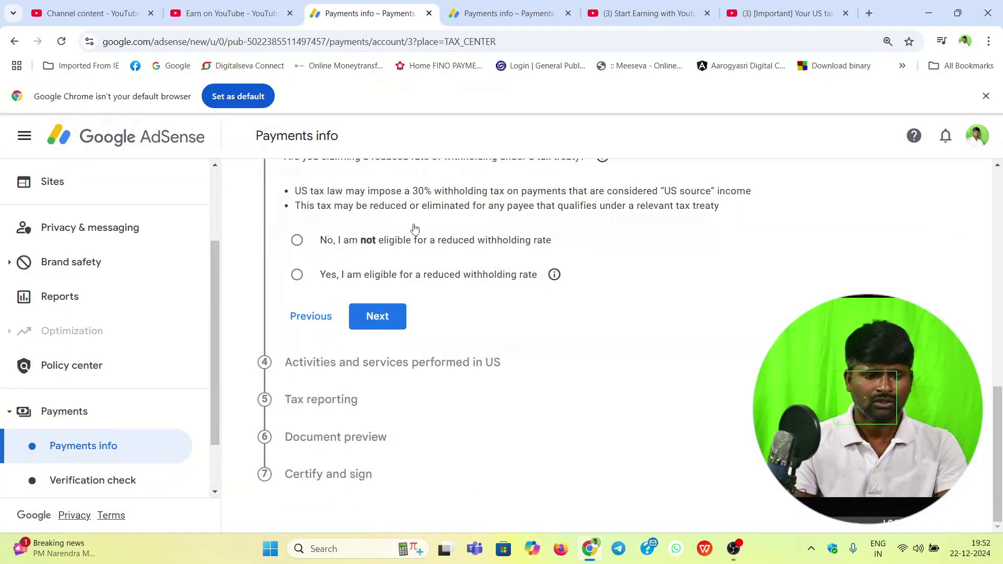
scroll(522, 340, up, 1)
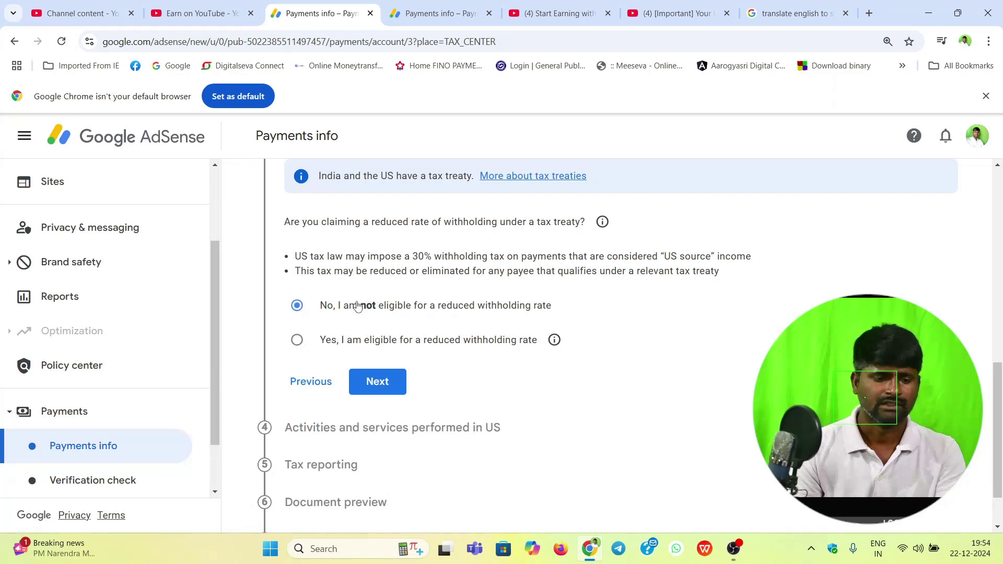
click(348, 342)
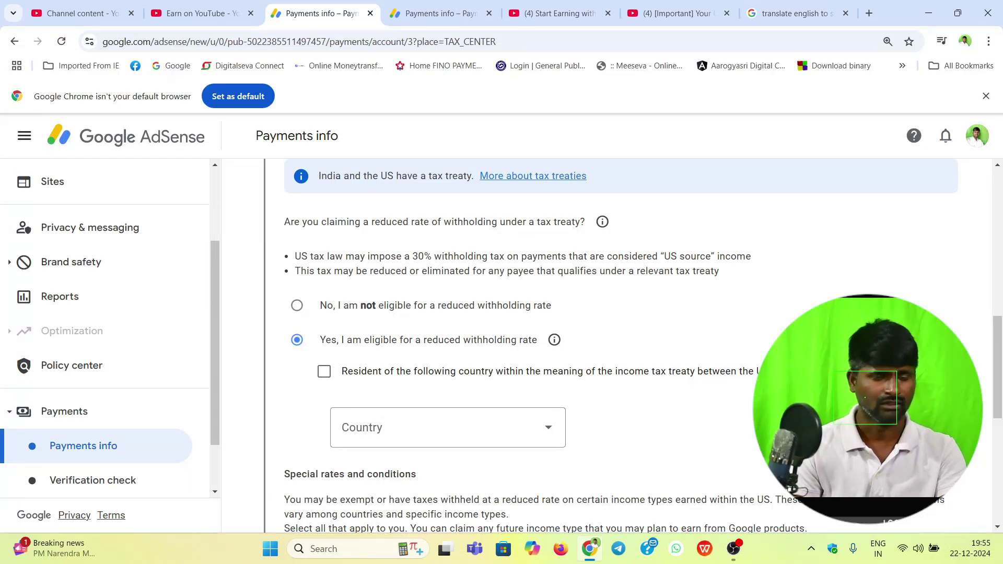
Step: Declare residence in a treaty country and choose India from the country list
click(323, 371)
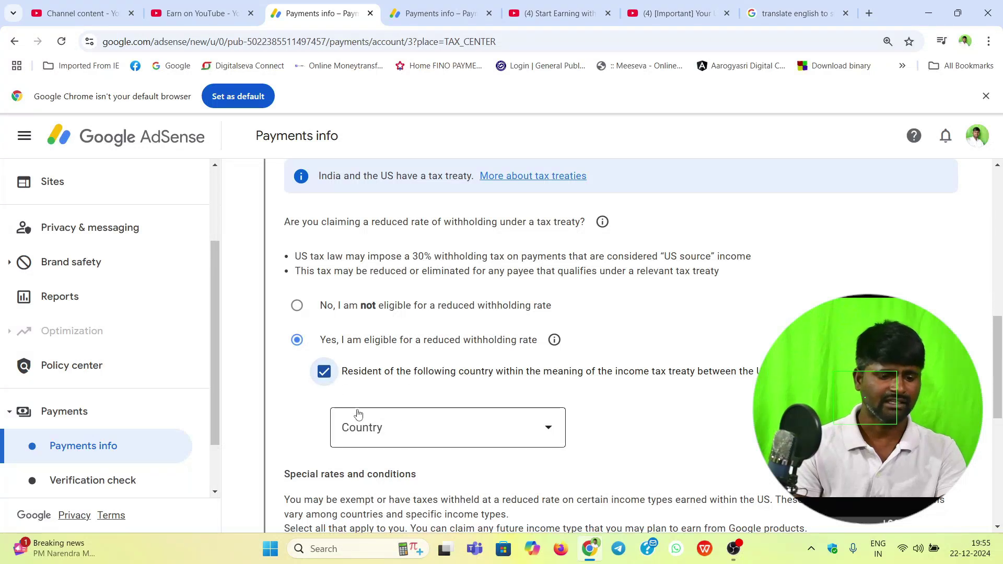
click(442, 435)
text(in)
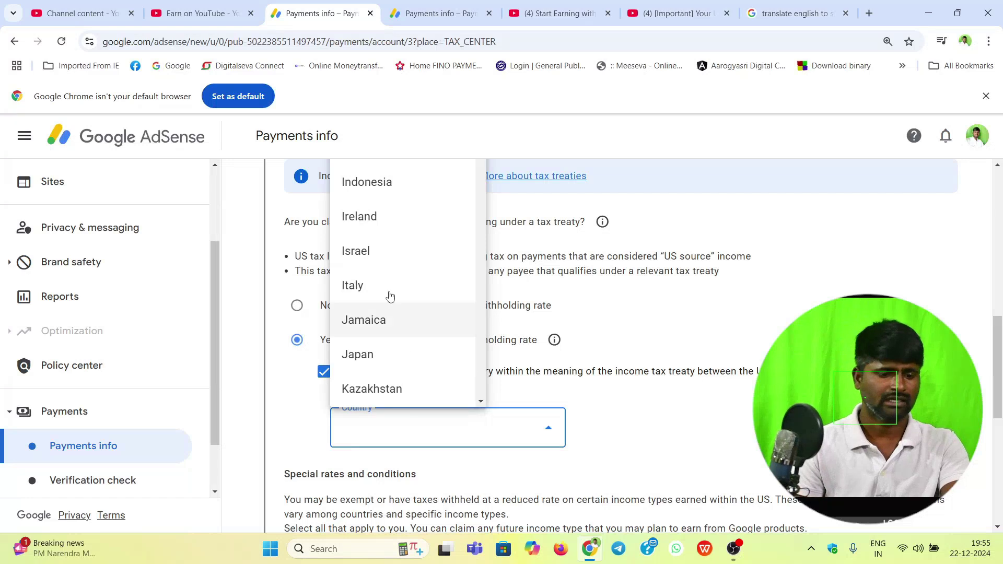
scroll(417, 320, up, 1)
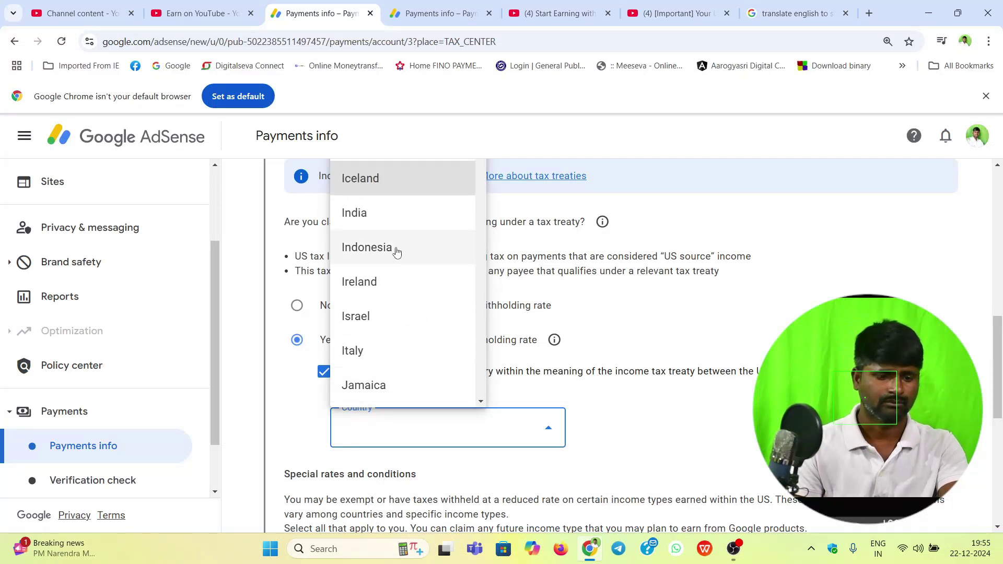
click(359, 214)
Step: Tick Other Copyright Royalties as a claimed income type
scroll(655, 418, down, 3)
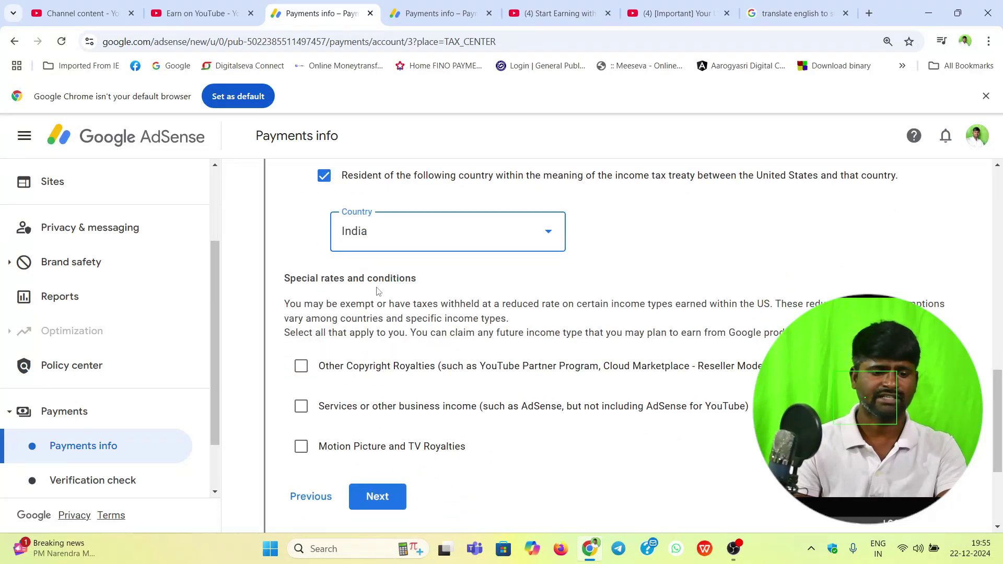
scroll(494, 302, down, 3)
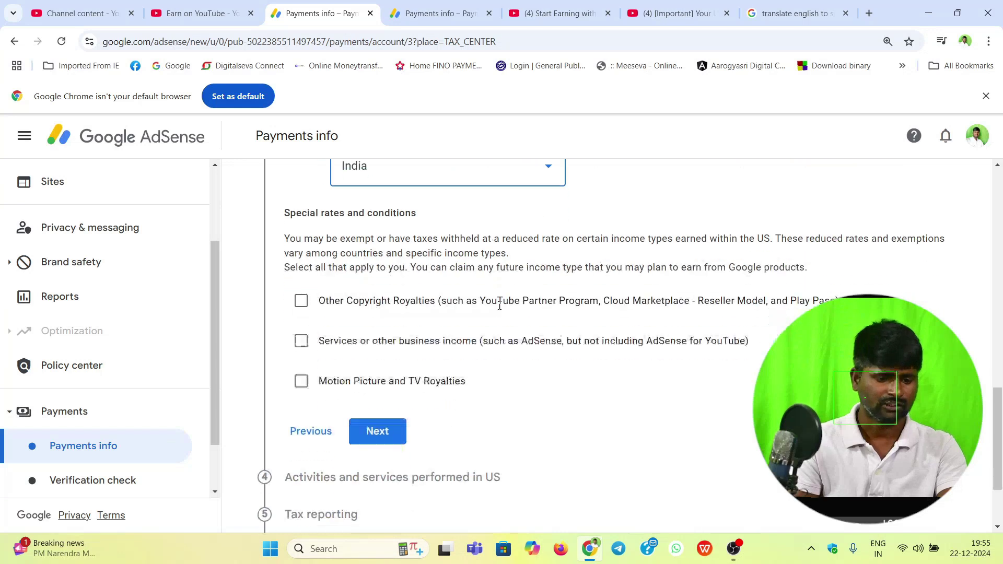
scroll(492, 293, up, 2)
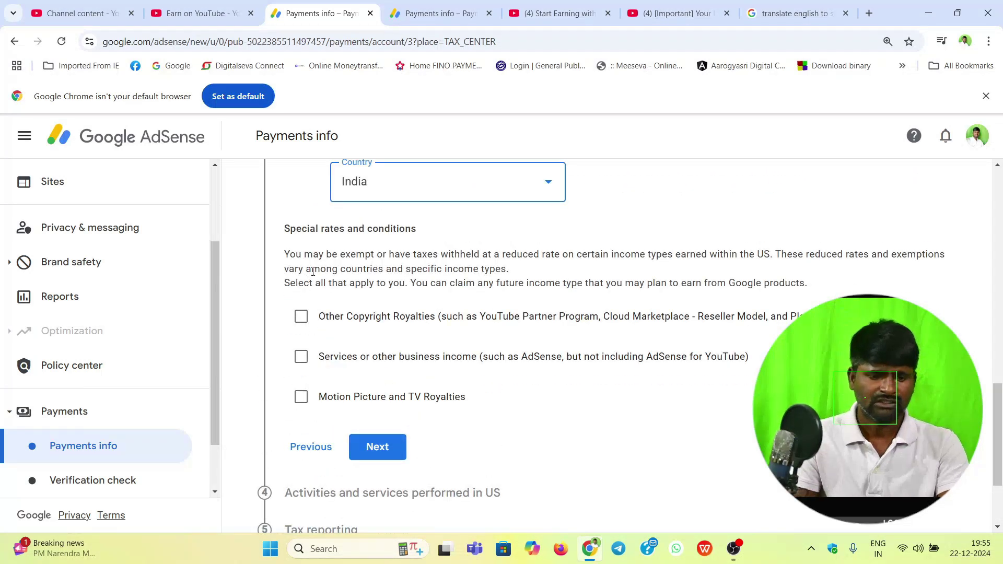
click(301, 317)
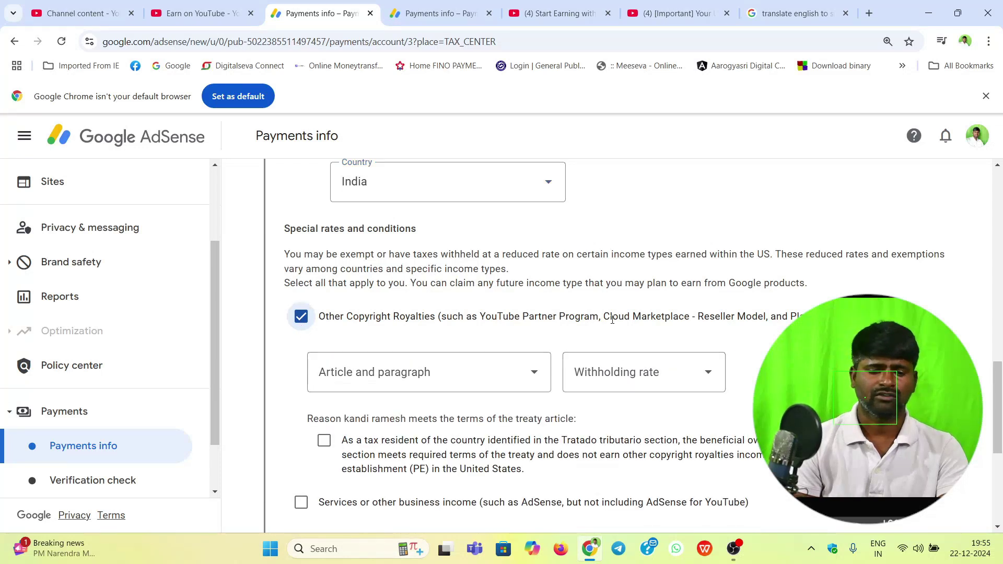
scroll(512, 245, down, 2)
Step: Claim copyright royalties under Article 12(2A II) at a 15% rate and confirm the treaty terms
click(531, 243)
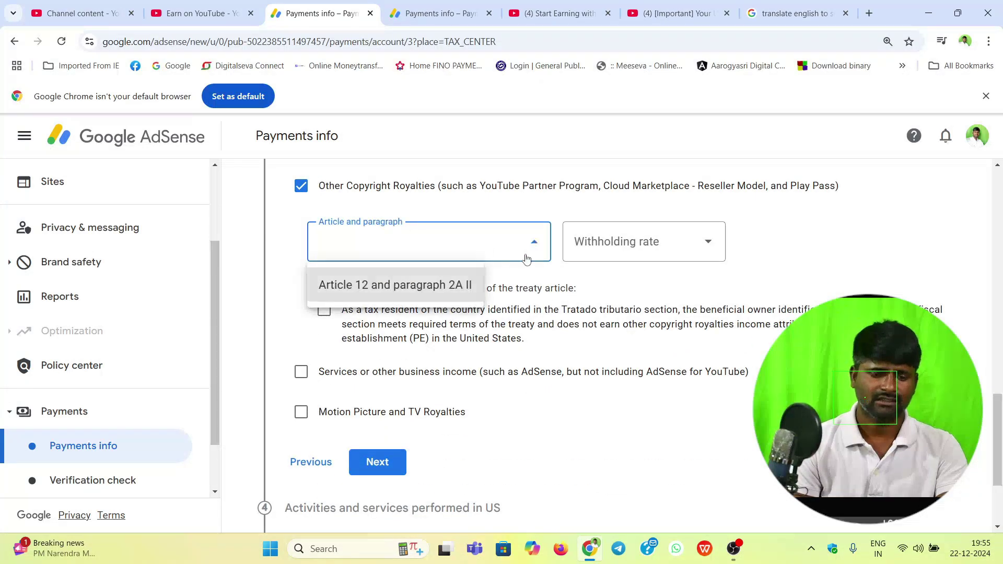
click(417, 284)
click(630, 256)
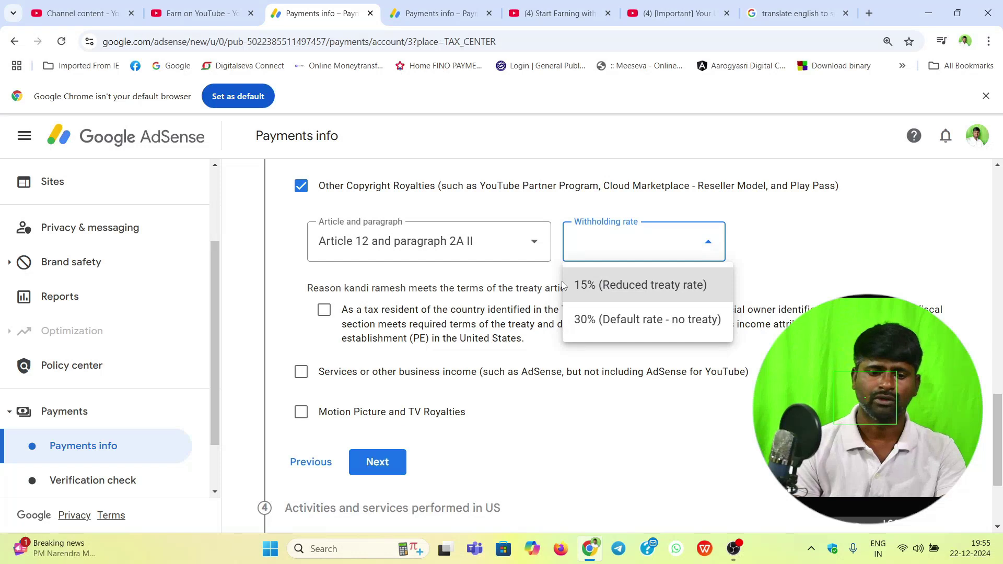
click(599, 291)
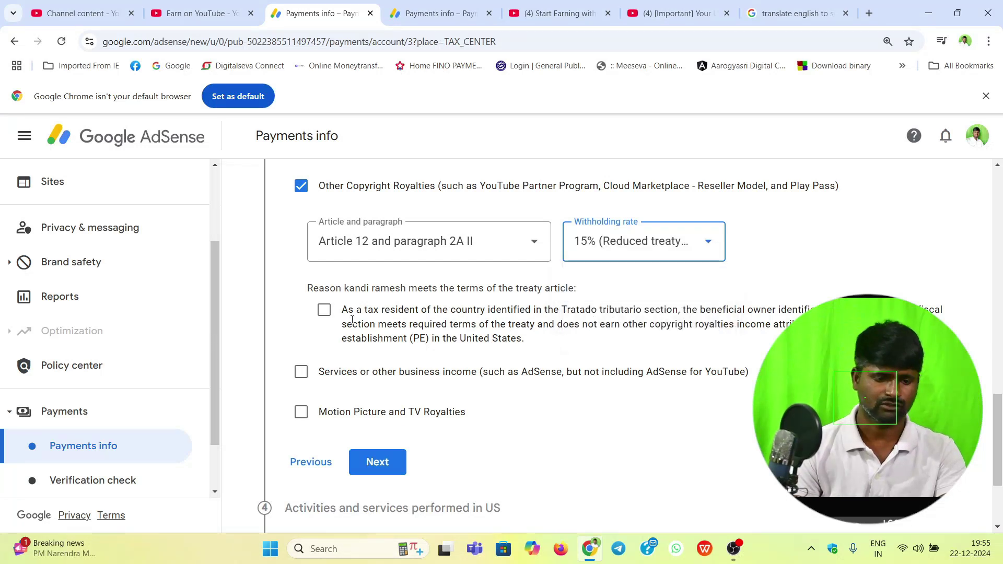
click(323, 310)
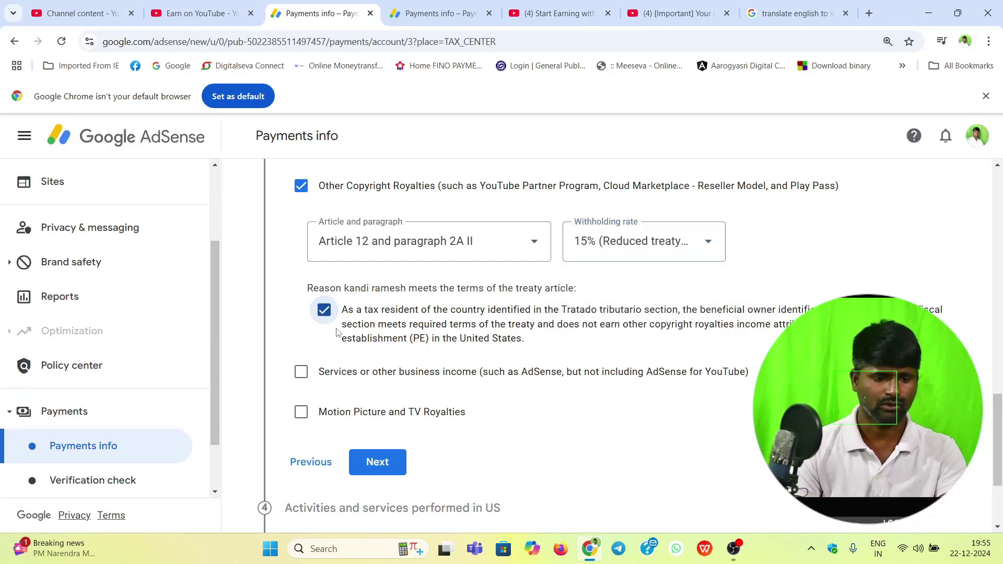
scroll(337, 333, down, 3)
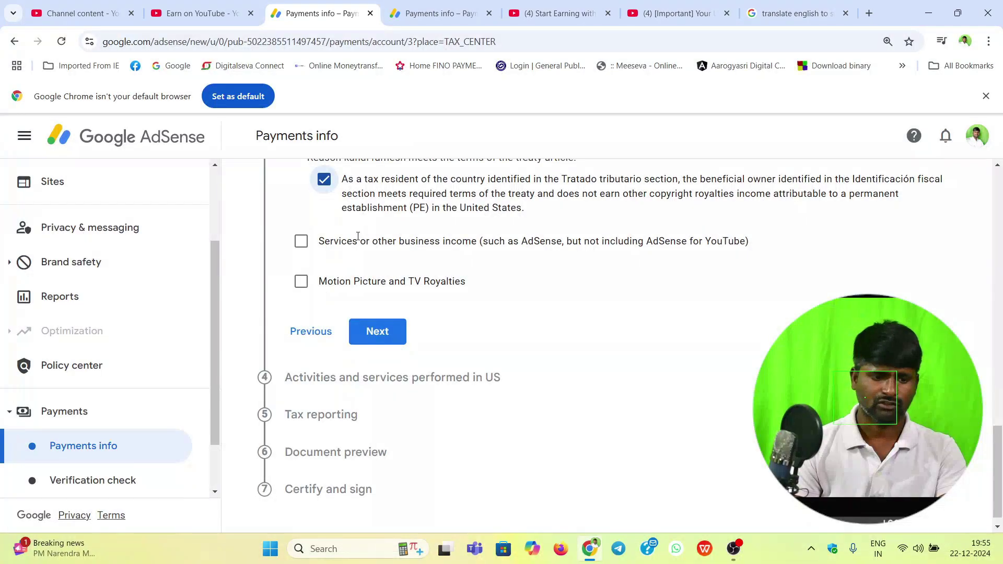
scroll(424, 281, up, 1)
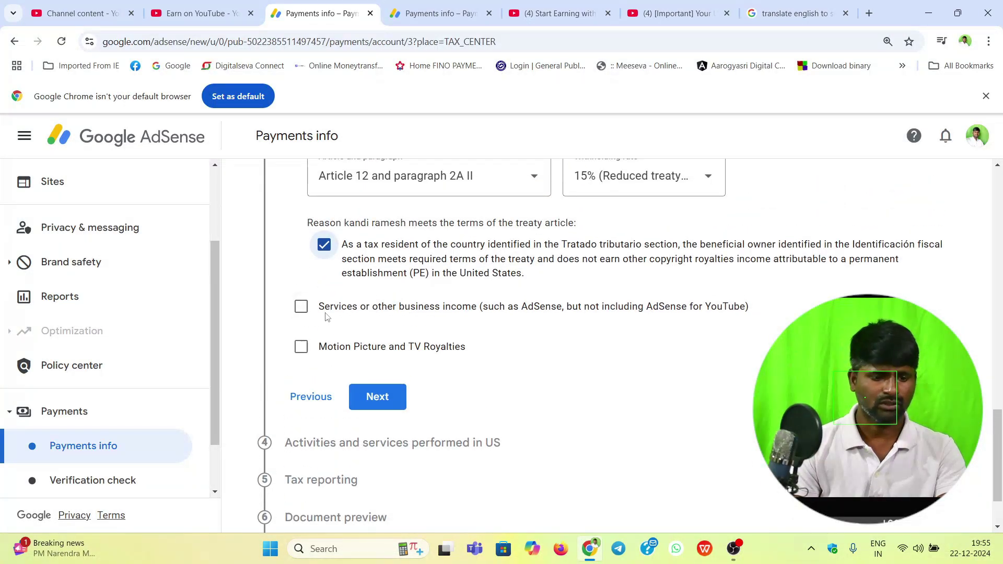
Step: Claim services income under Article 7(1) at a 0% rate and confirm the treaty terms
click(301, 307)
scroll(313, 314, down, 2)
click(397, 232)
click(400, 280)
click(601, 232)
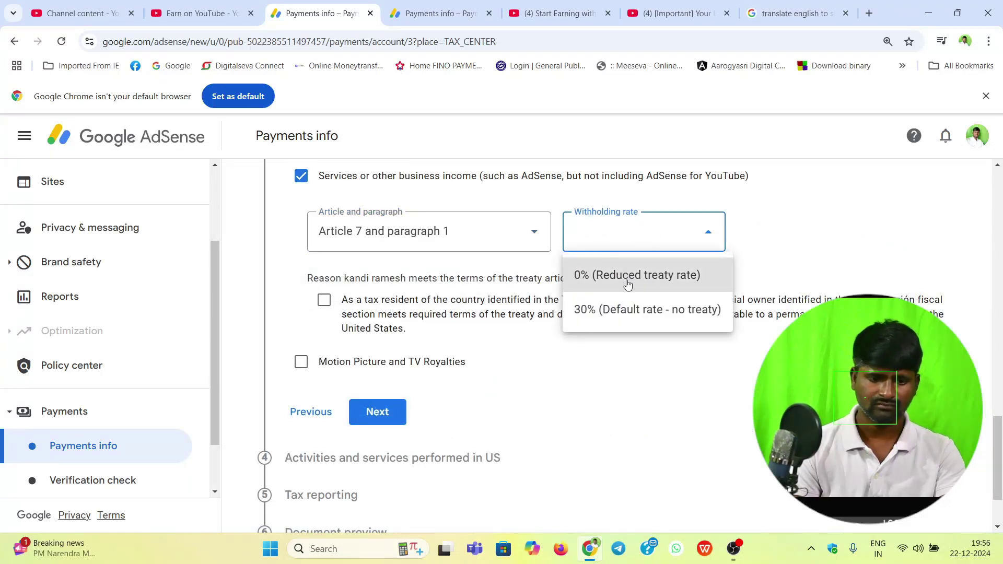
click(631, 280)
click(324, 300)
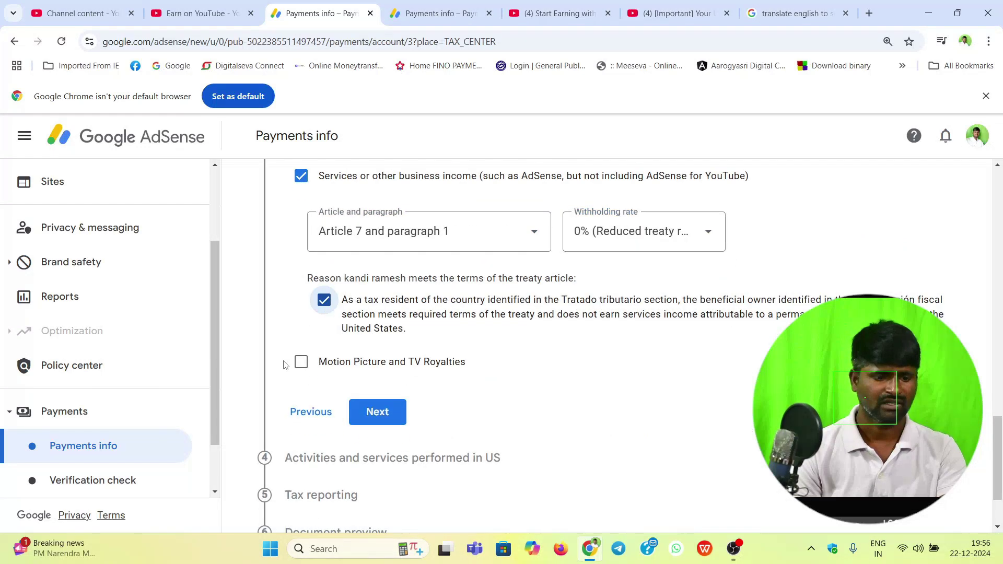
Step: Claim Motion Picture and TV Royalties under Article 12(2A II) at 15% and confirm the treaty terms
click(301, 362)
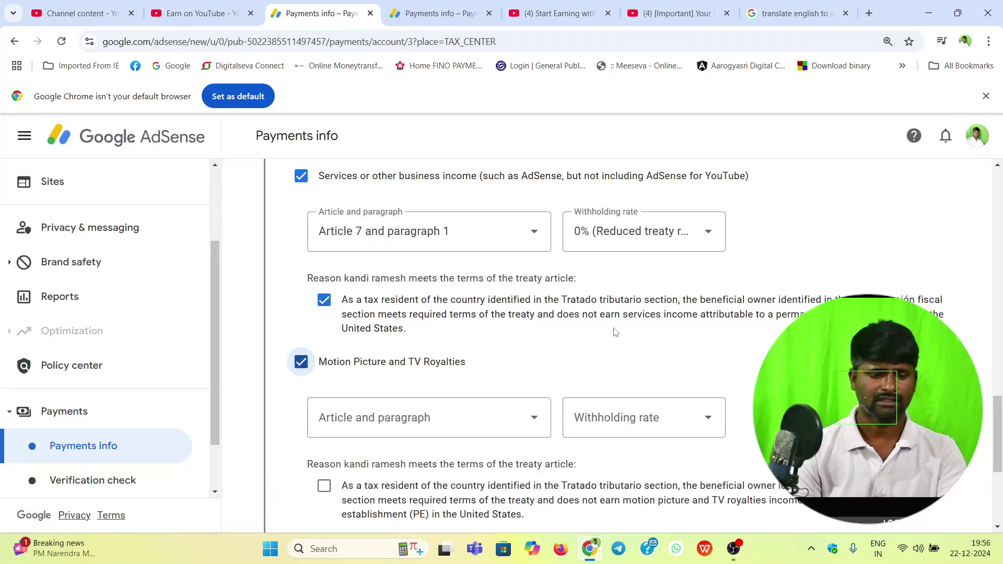
scroll(470, 313, down, 5)
click(501, 184)
click(377, 219)
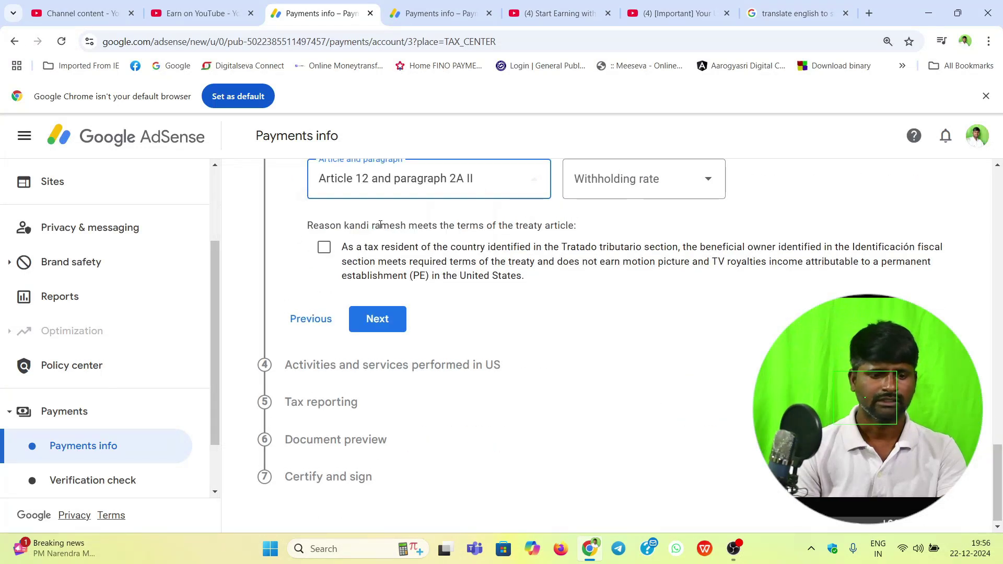
scroll(659, 311, up, 3)
click(659, 310)
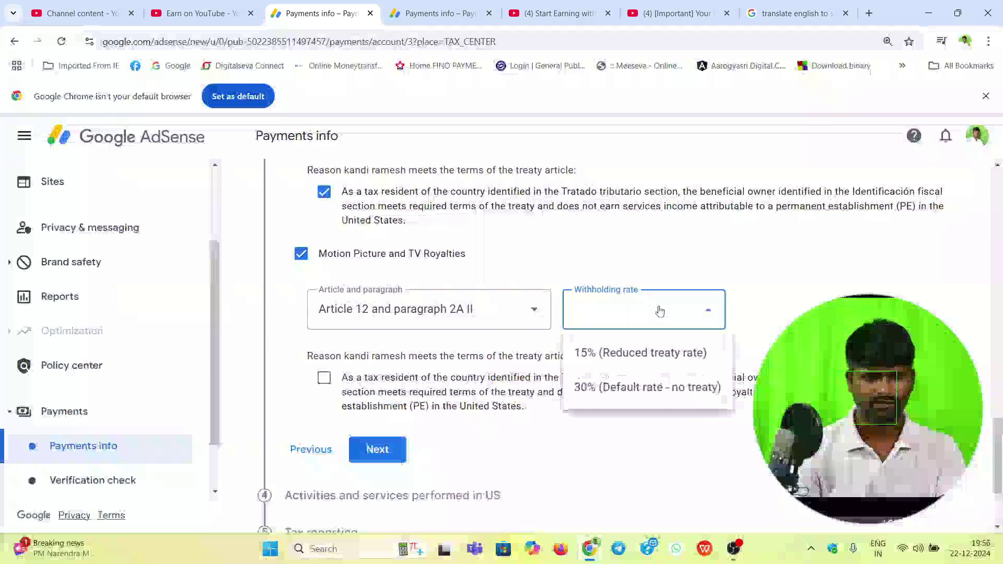
click(620, 351)
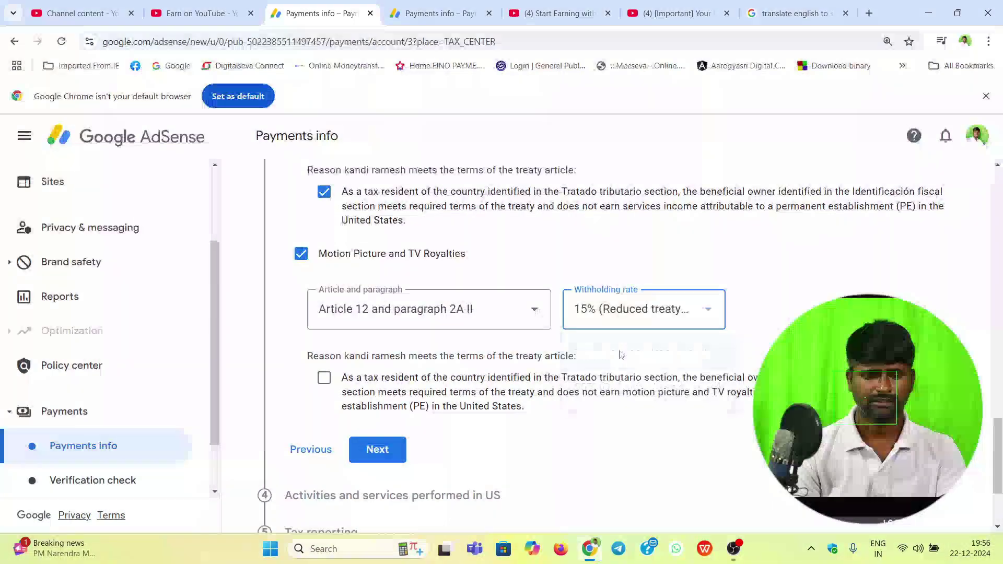
click(324, 378)
scroll(674, 345, up, 7)
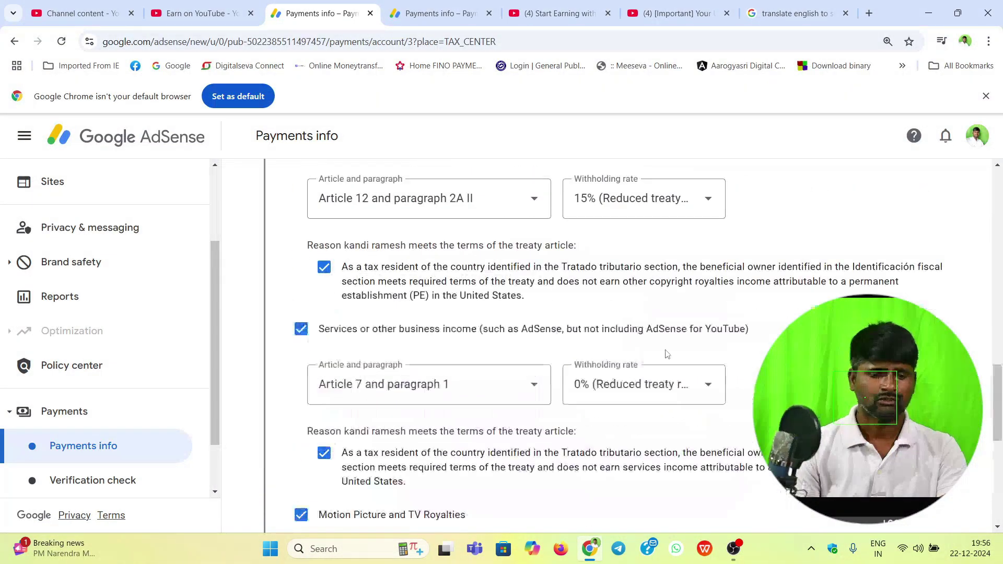
scroll(667, 354, down, 10)
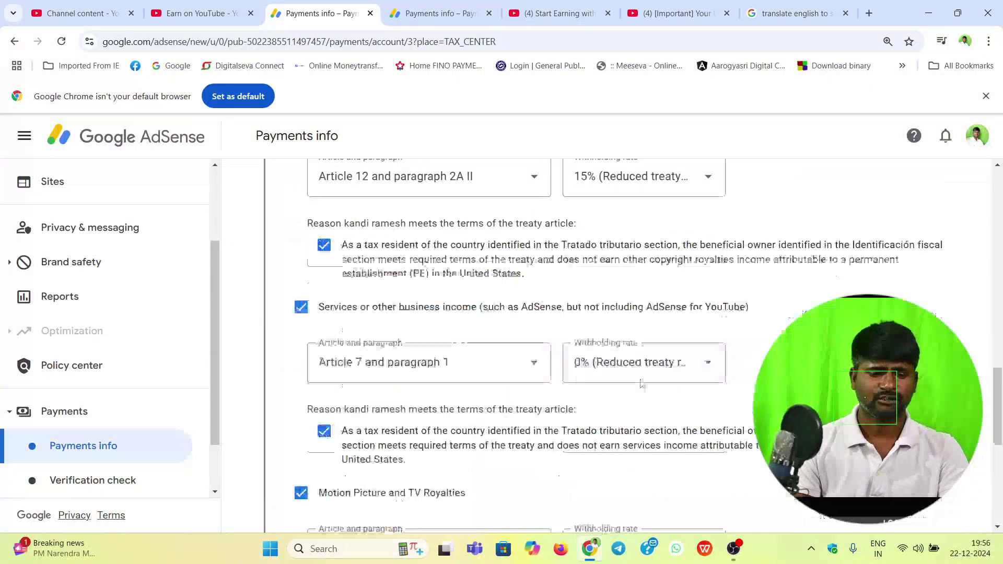
Step: Save the treaty answers, certify no services are performed in the US, and continue
click(378, 315)
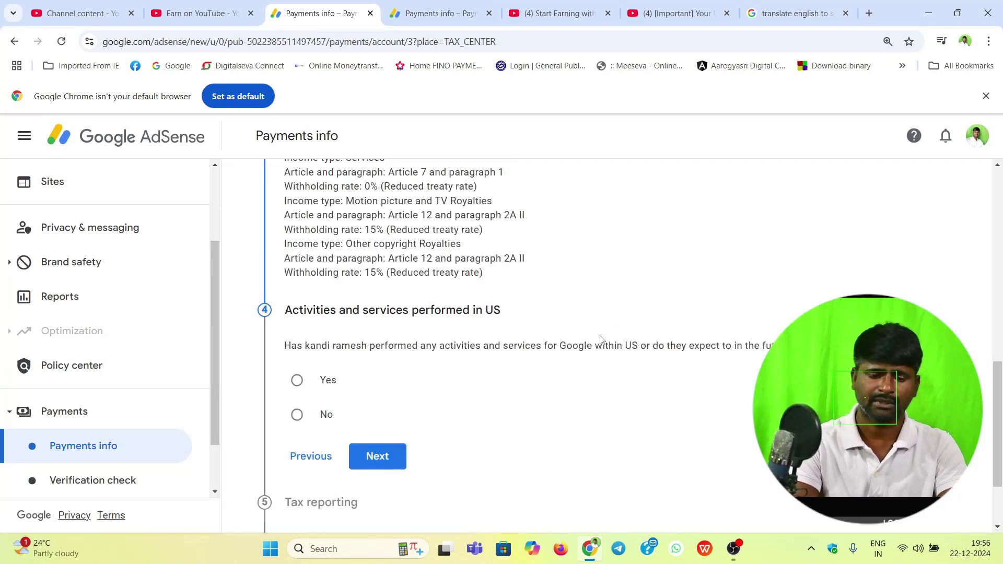
scroll(465, 316, down, 1)
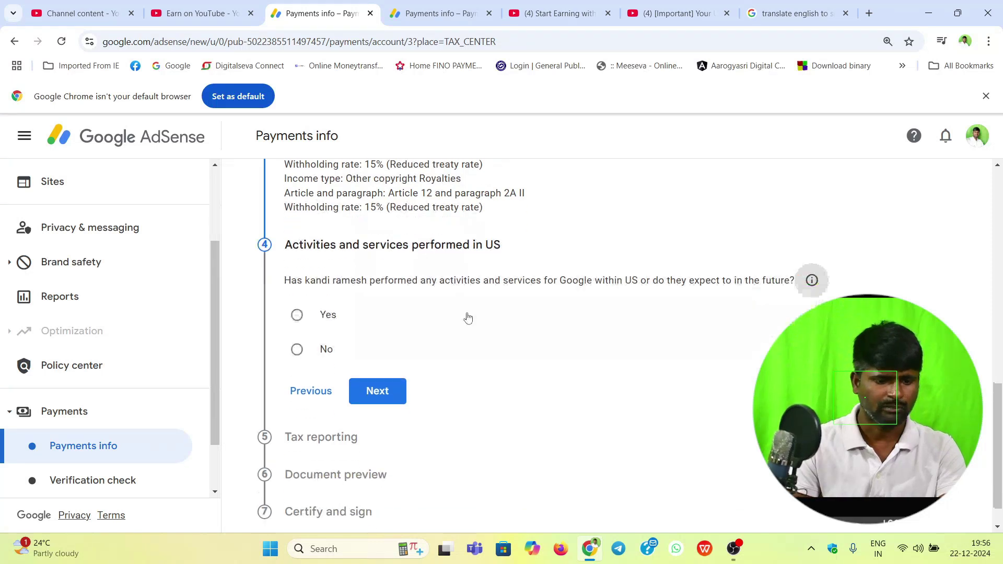
scroll(640, 350, up, 3)
scroll(484, 246, up, 3)
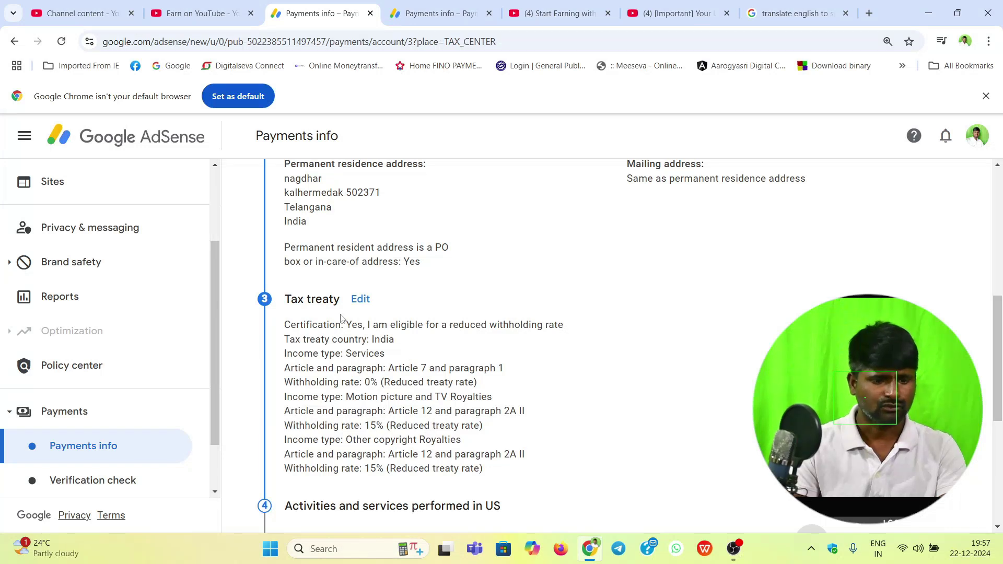
scroll(470, 348, down, 3)
scroll(493, 349, down, 3)
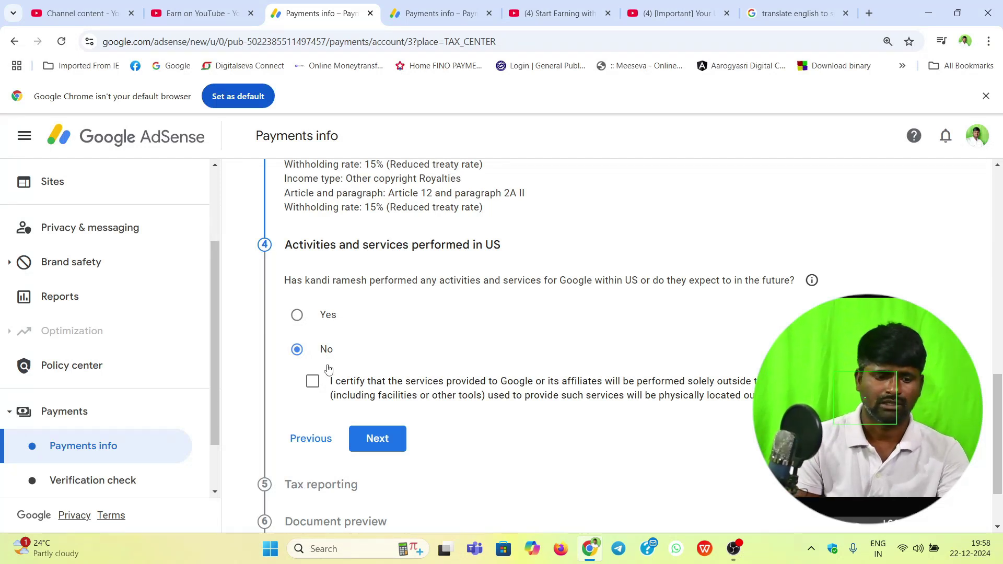
click(314, 384)
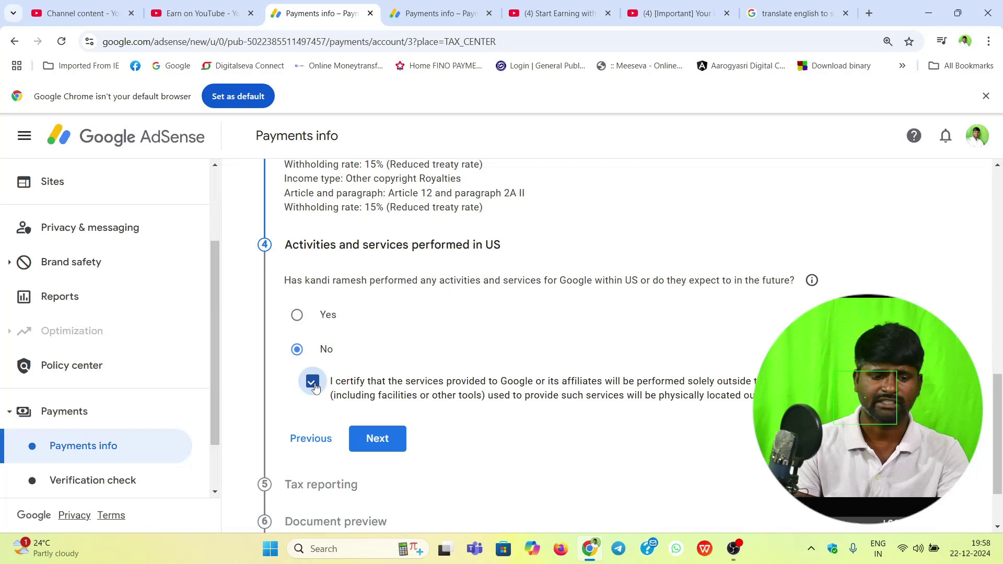
click(395, 447)
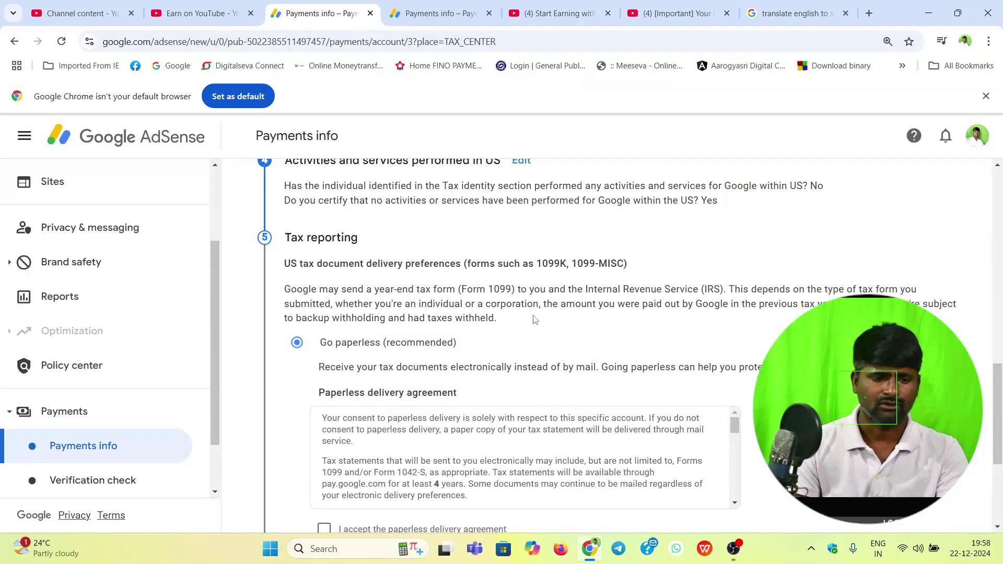
Step: Read and accept the paperless delivery agreement, then continue to the document preview
scroll(535, 320, down, 3)
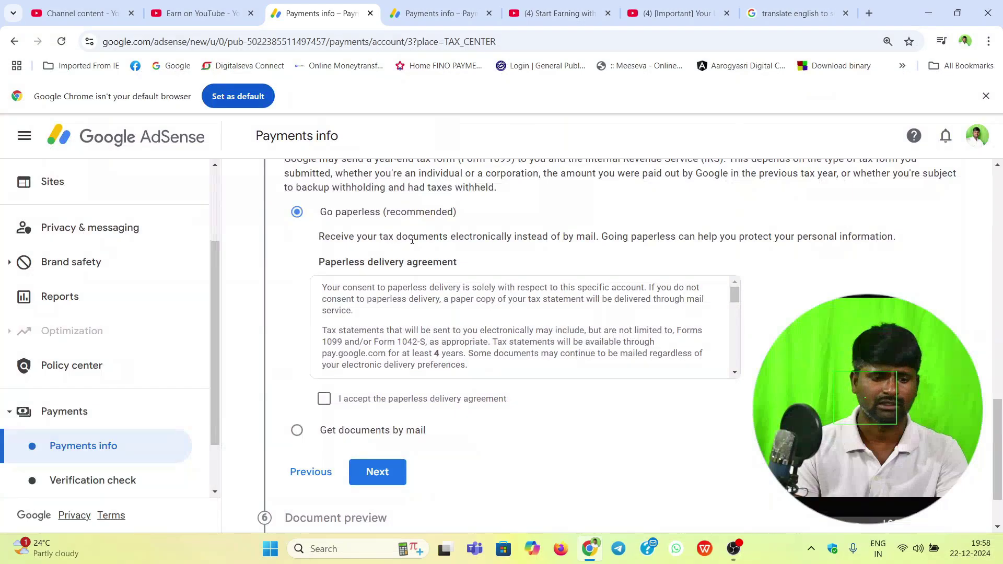
triple_click(433, 234)
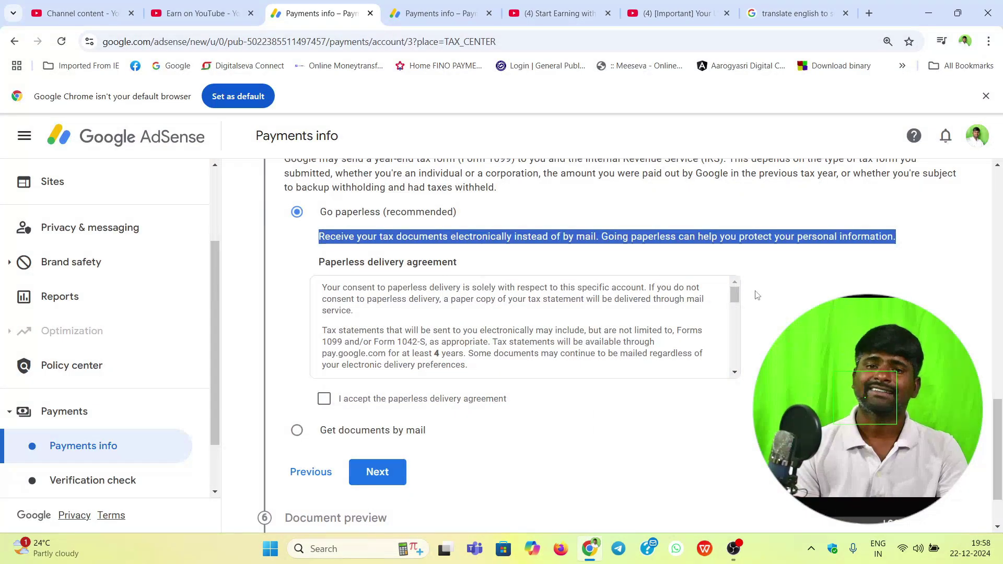
scroll(757, 295, up, 2)
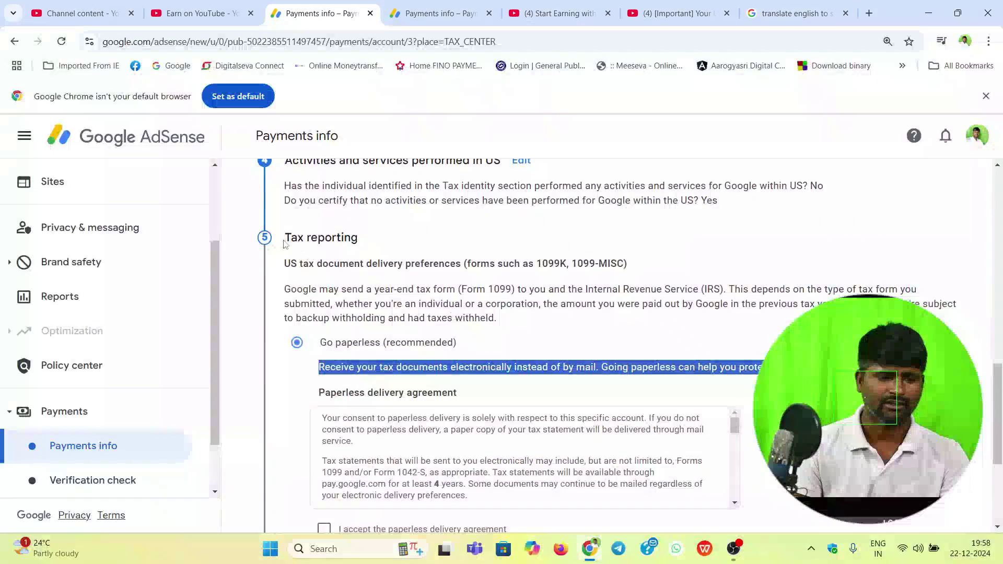
scroll(551, 293, down, 1)
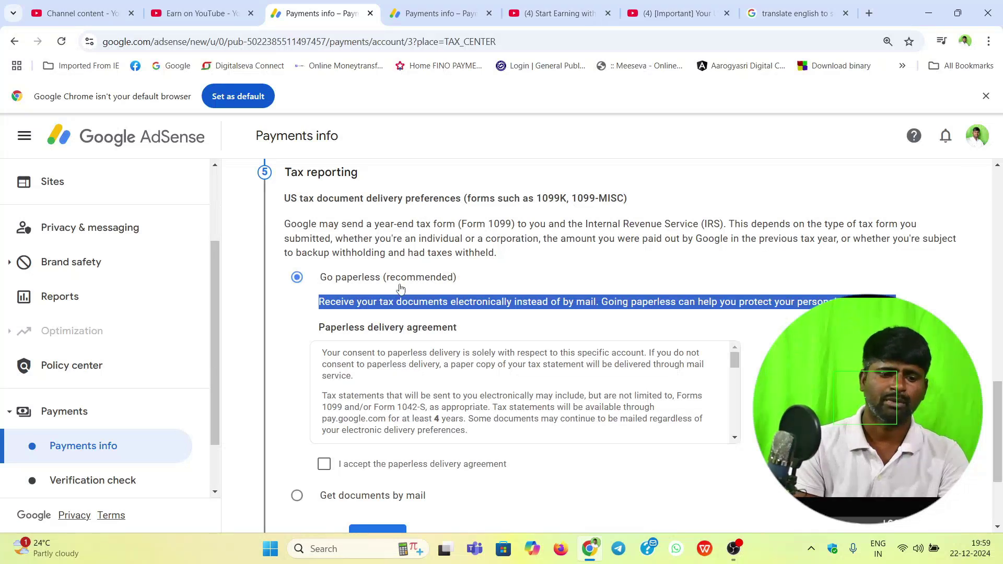
click(650, 411)
scroll(476, 376, down, 8)
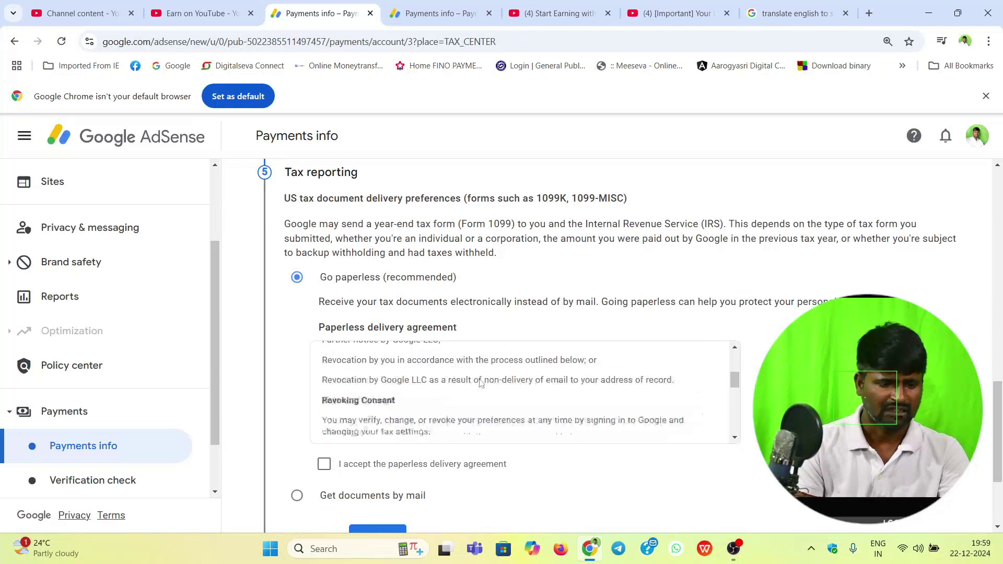
scroll(455, 395, down, 5)
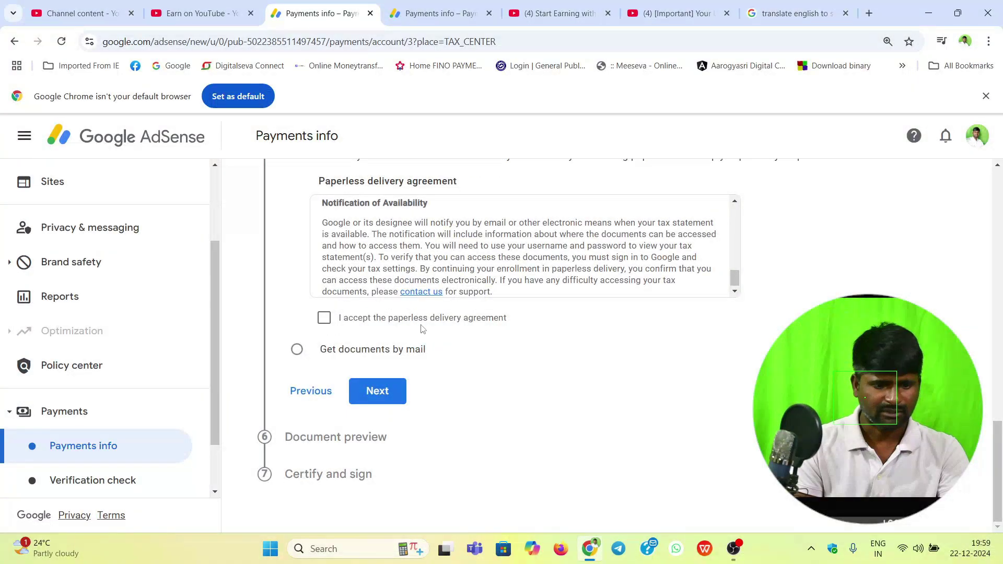
click(324, 319)
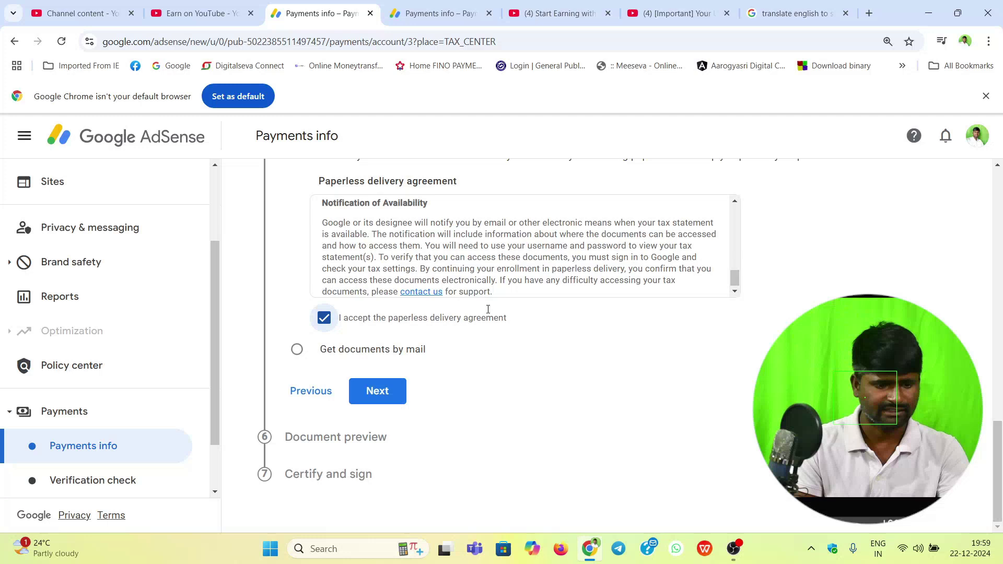
click(392, 391)
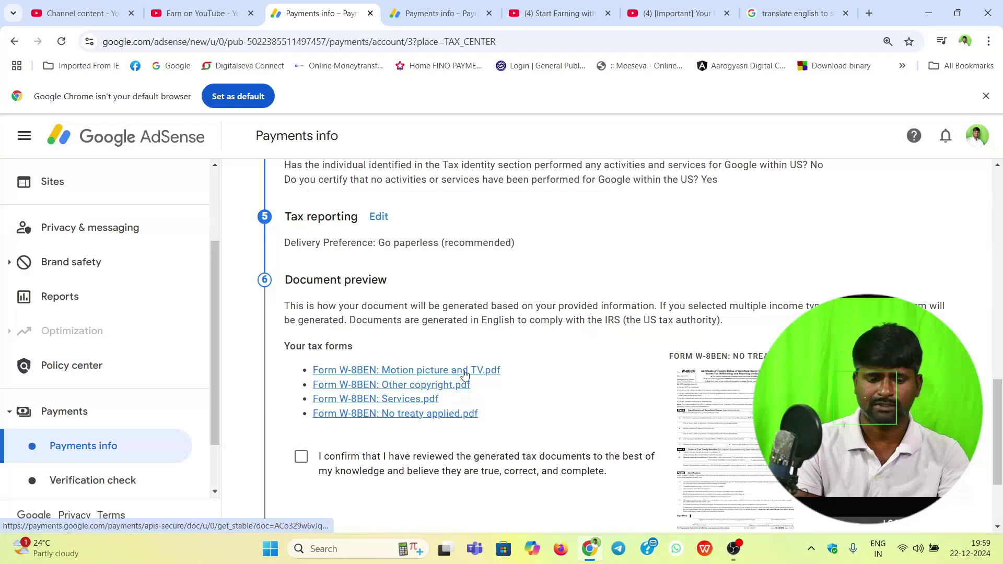
Step: Save the Motion picture and TV PDF as doc (4) in the TAX US folder, then return to AdSense
click(423, 371)
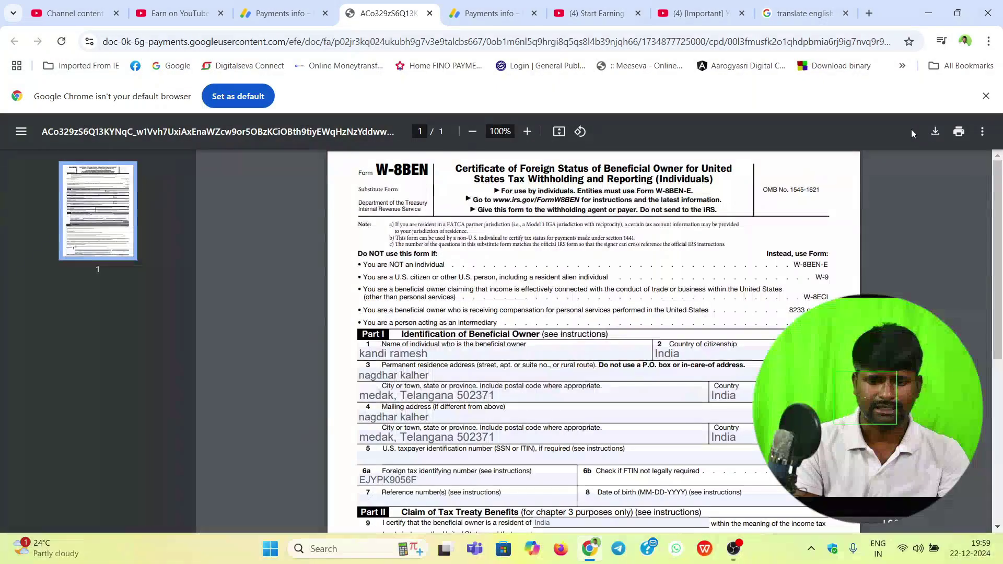
key(ctrl+s)
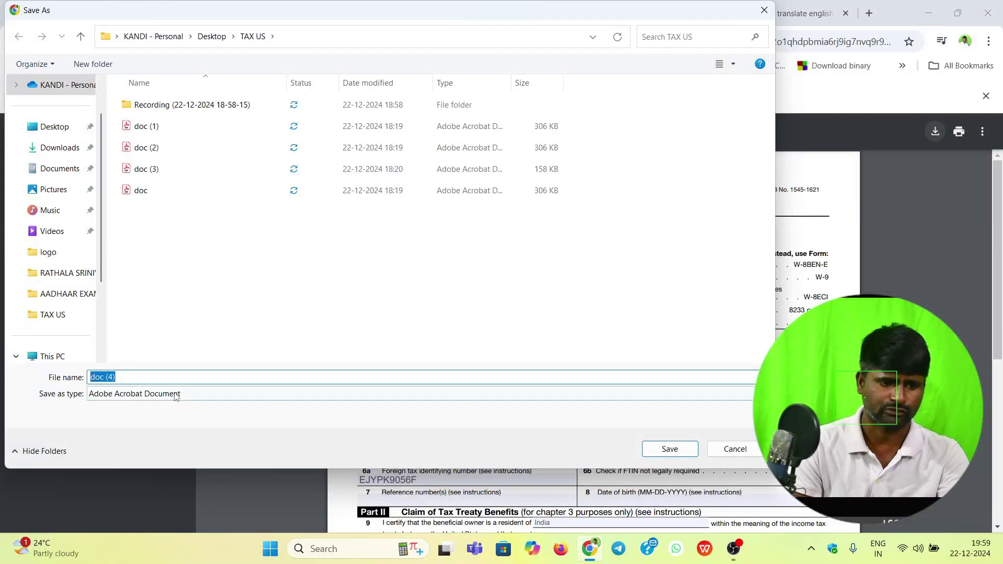
click(669, 448)
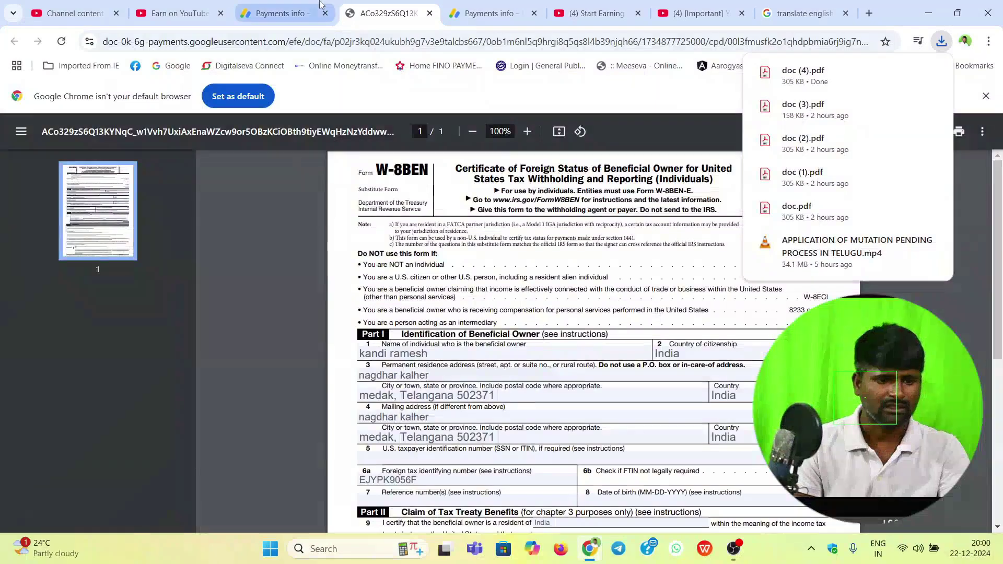
key(ctrl+s)
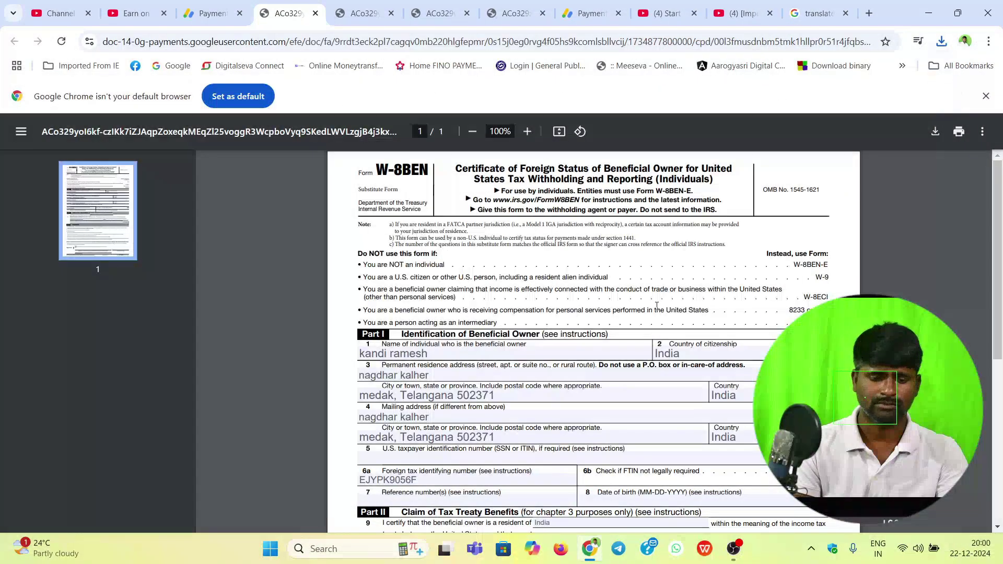
click(211, 13)
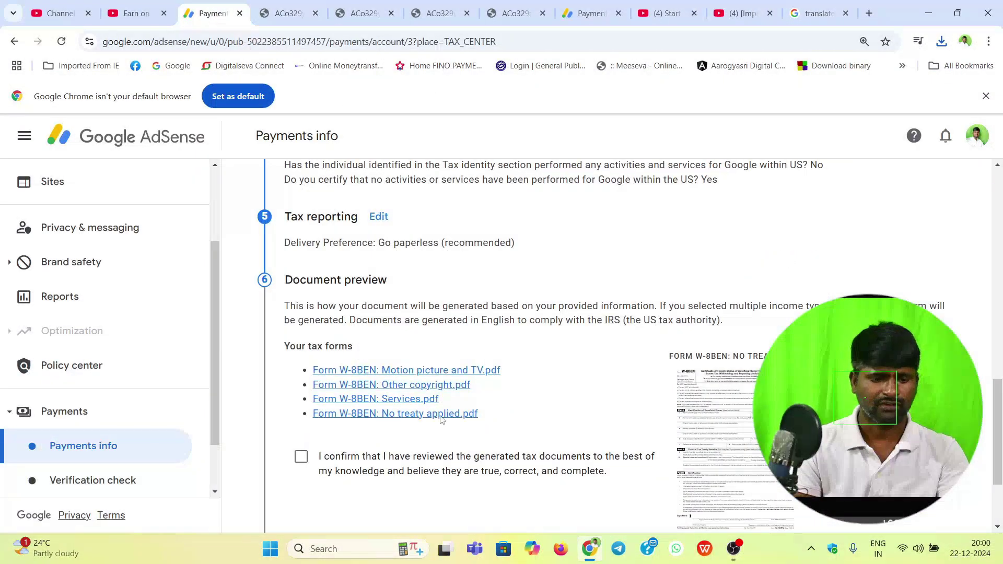
Step: Confirm the documents were reviewed, certify under penalties of perjury, and opt into the unchanged status affidavit
click(301, 459)
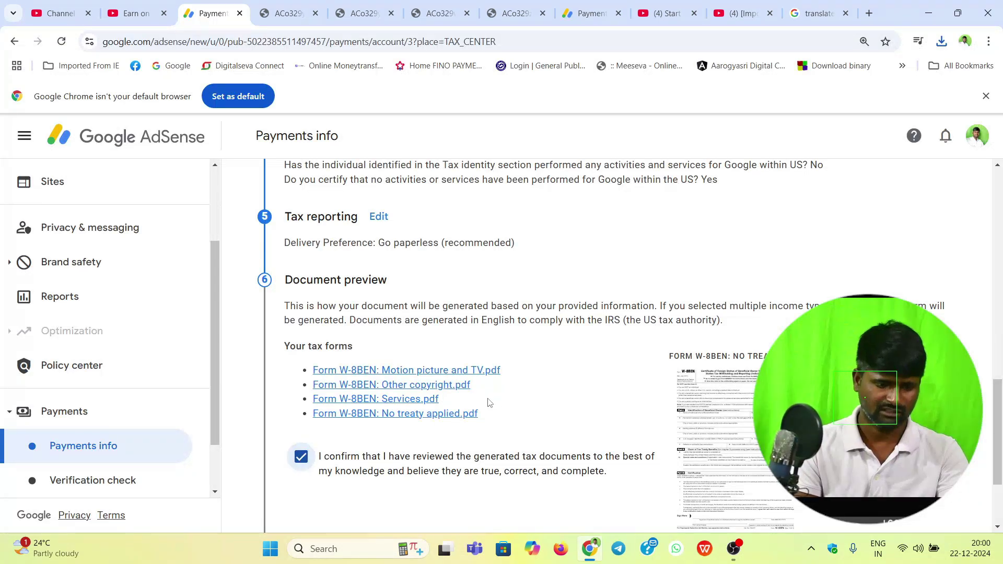
click(375, 424)
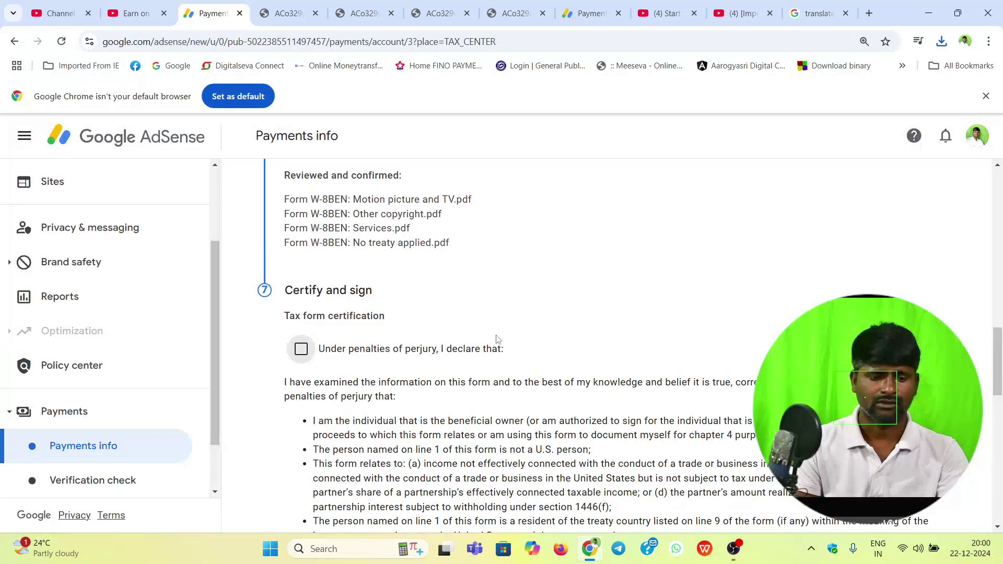
scroll(497, 339, down, 1)
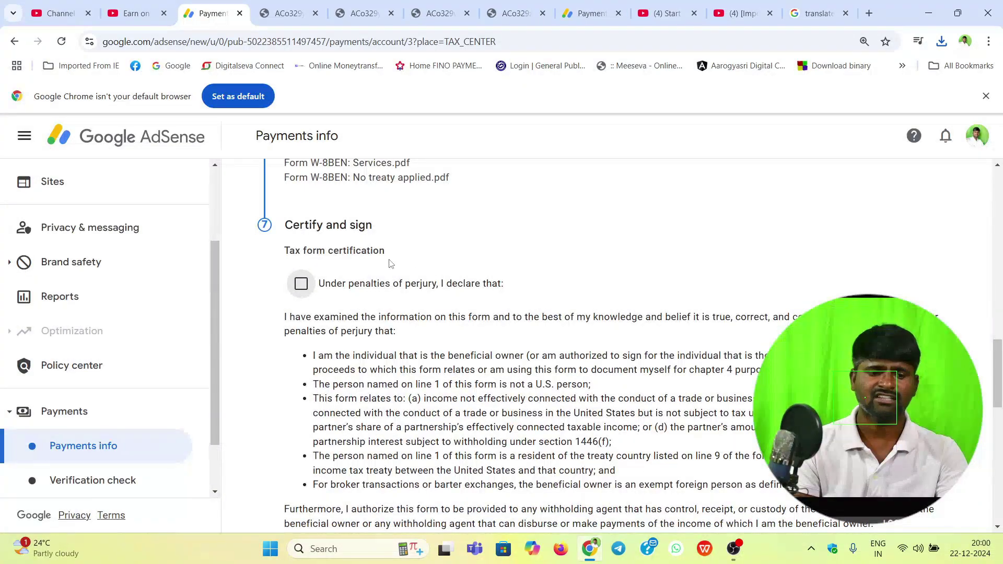
click(301, 284)
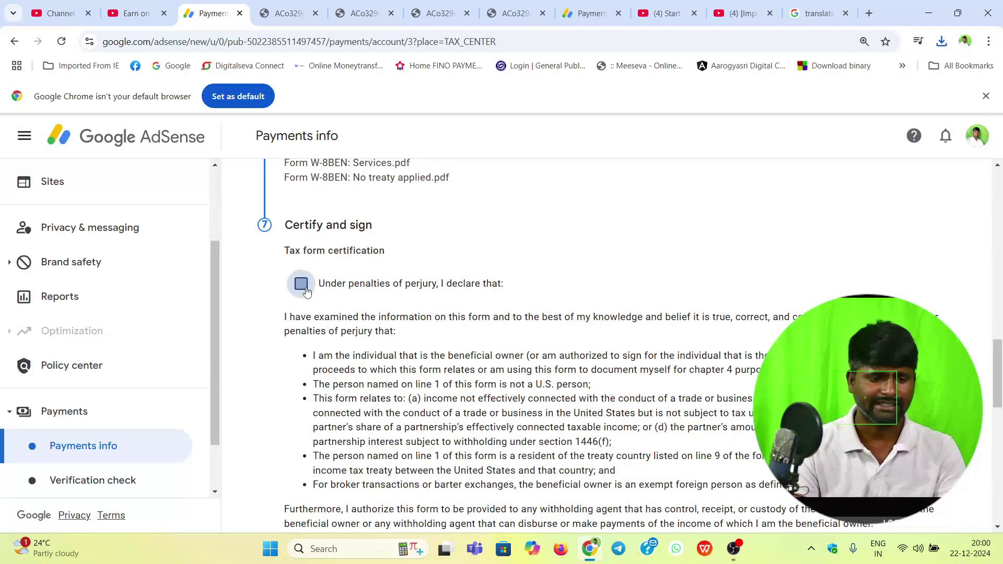
scroll(530, 258, down, 8)
scroll(484, 266, up, 1)
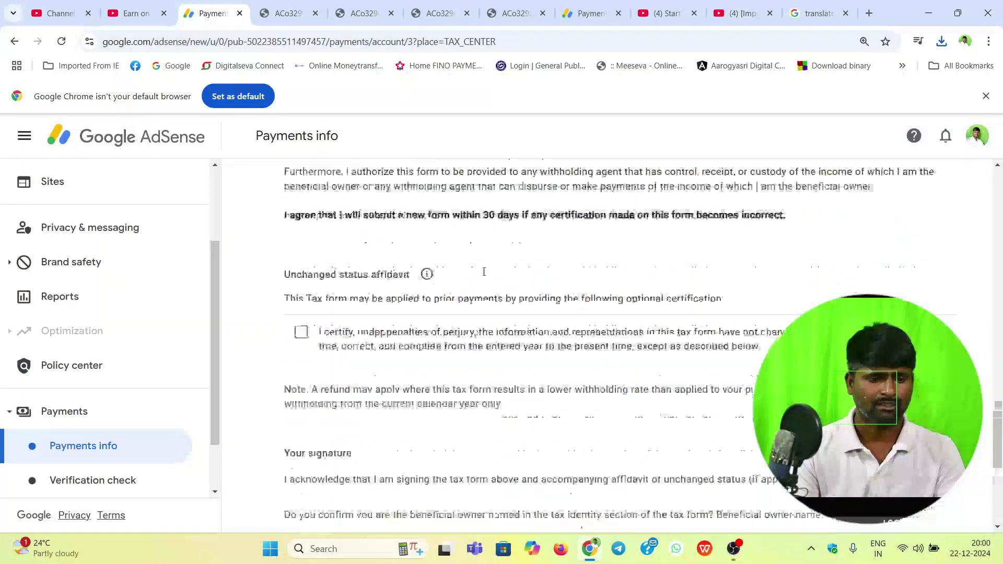
click(300, 281)
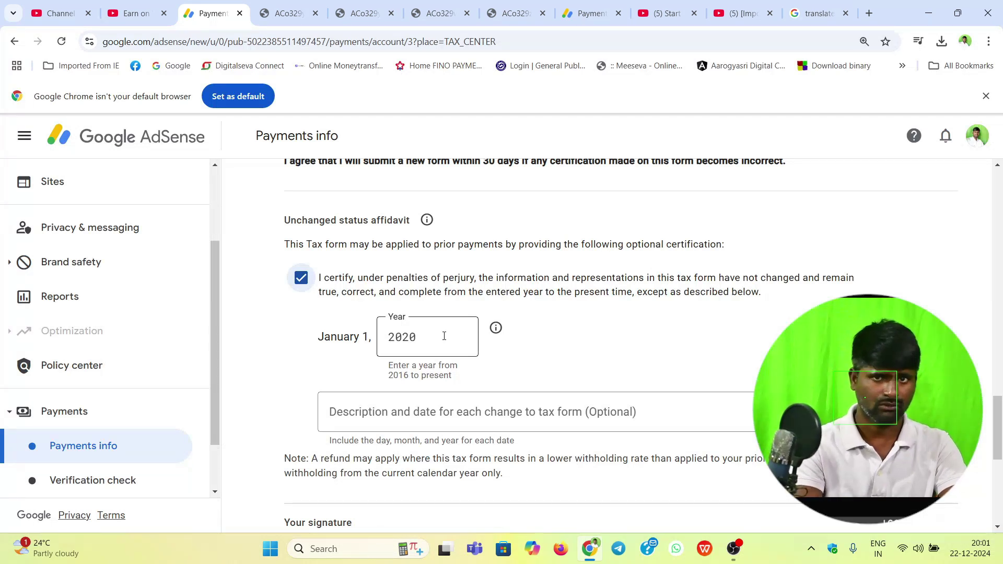
Step: Change the affidavit's effective year from 2020 to 2024
click(438, 338)
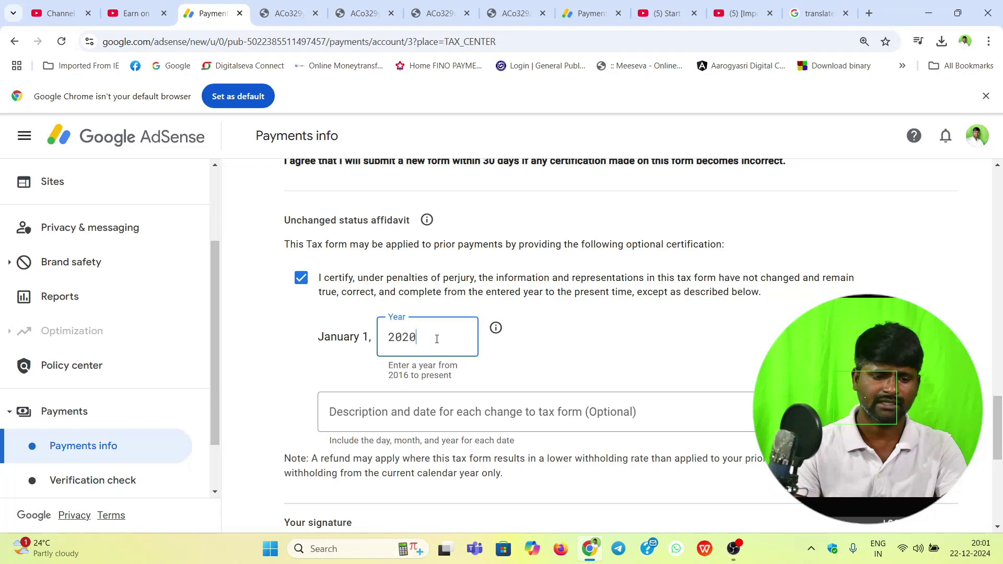
key(BackSpace)
text(4)
key(Tab)
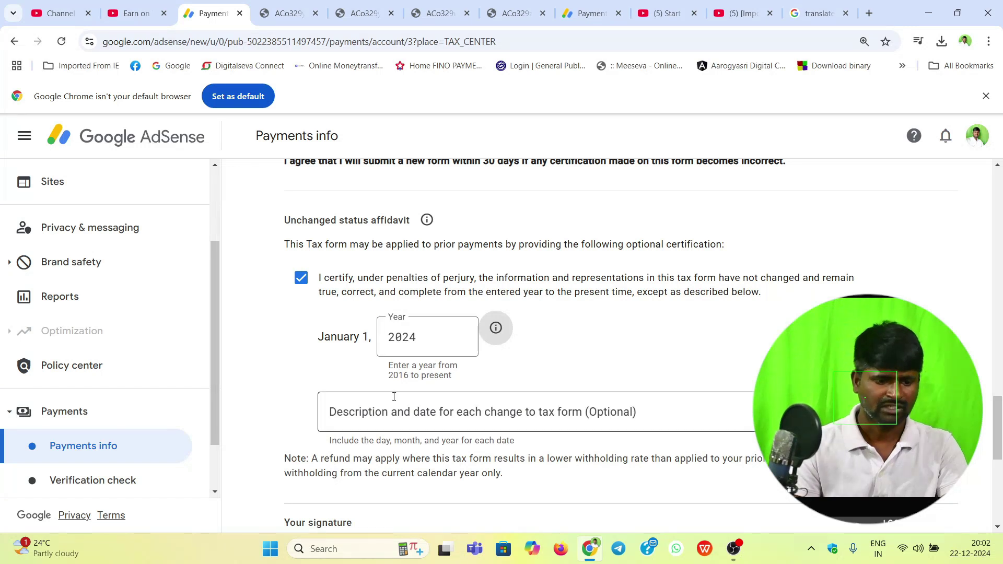
click(429, 346)
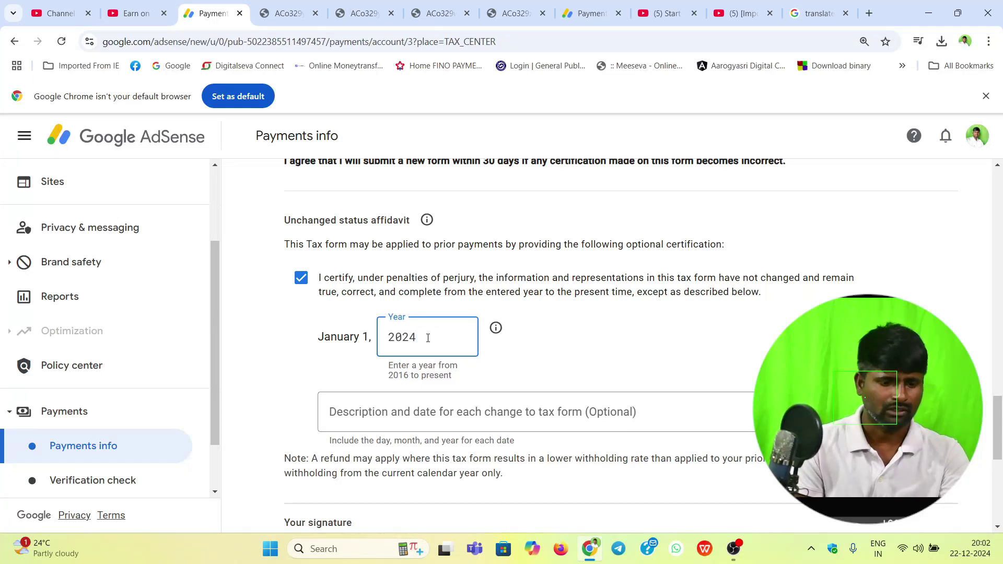
click(455, 416)
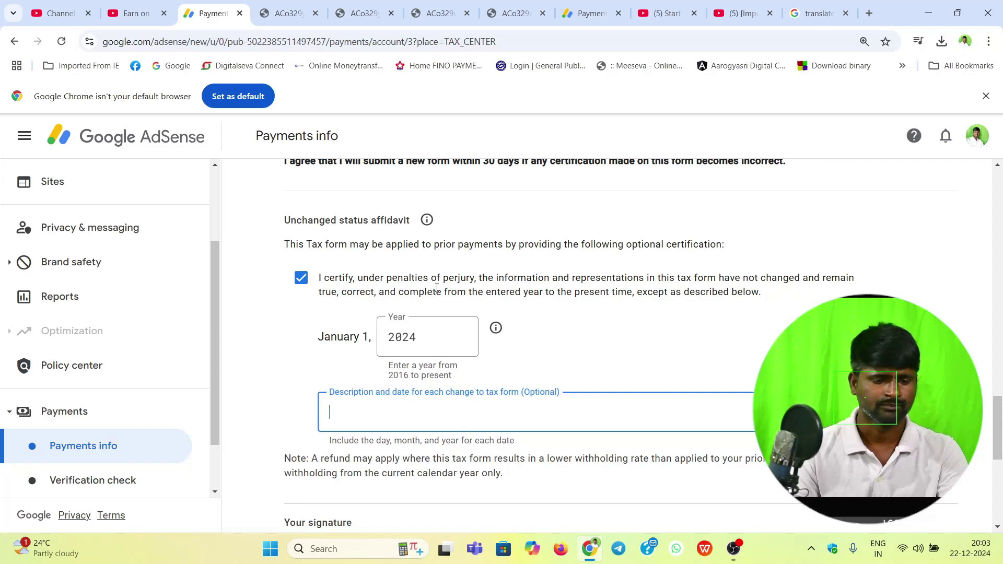
Step: Under Your signature, select 'Yes, I am the beneficial owner named in the Tax identity section'
scroll(437, 297, down, 3)
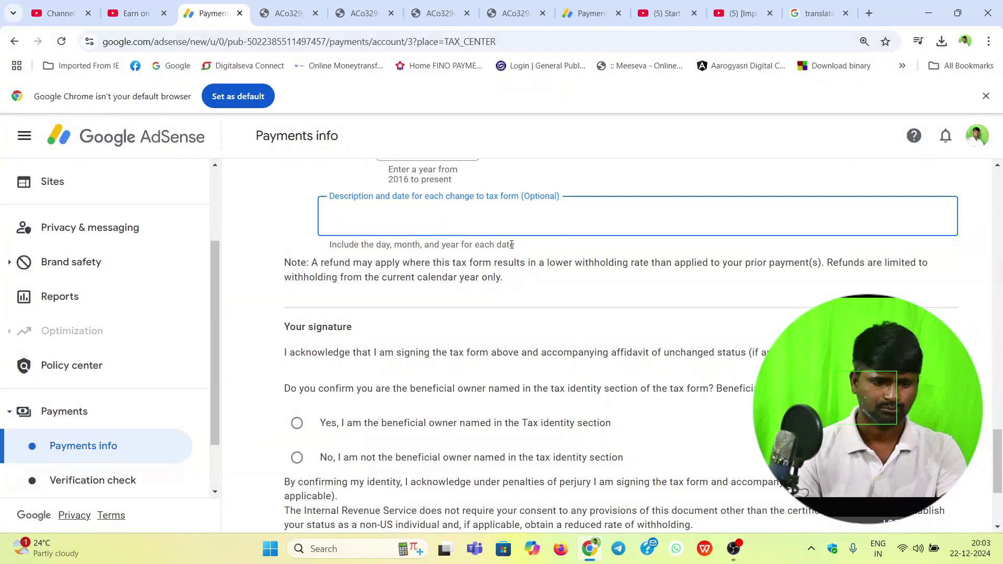
scroll(465, 335, down, 2)
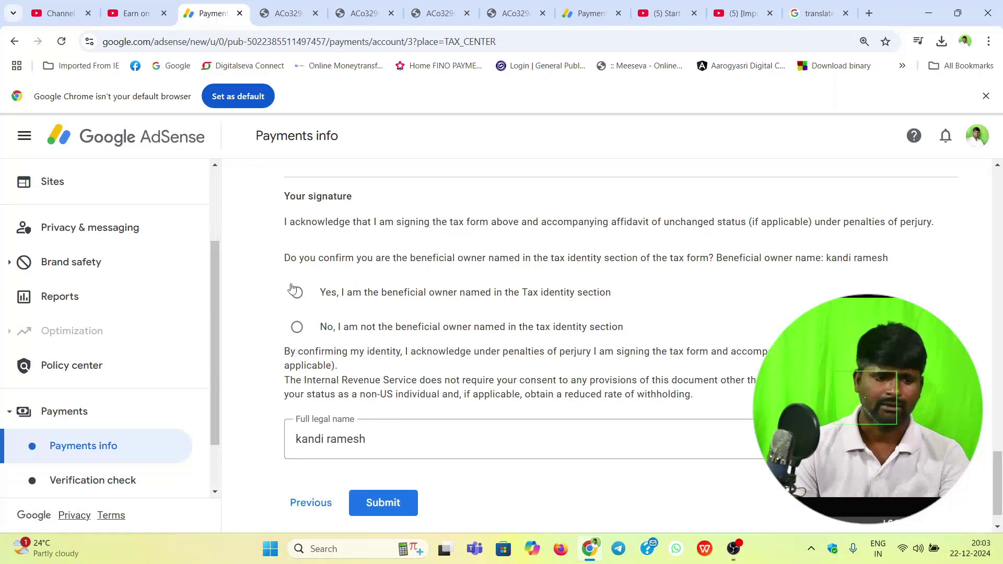
scroll(310, 274, up, 1)
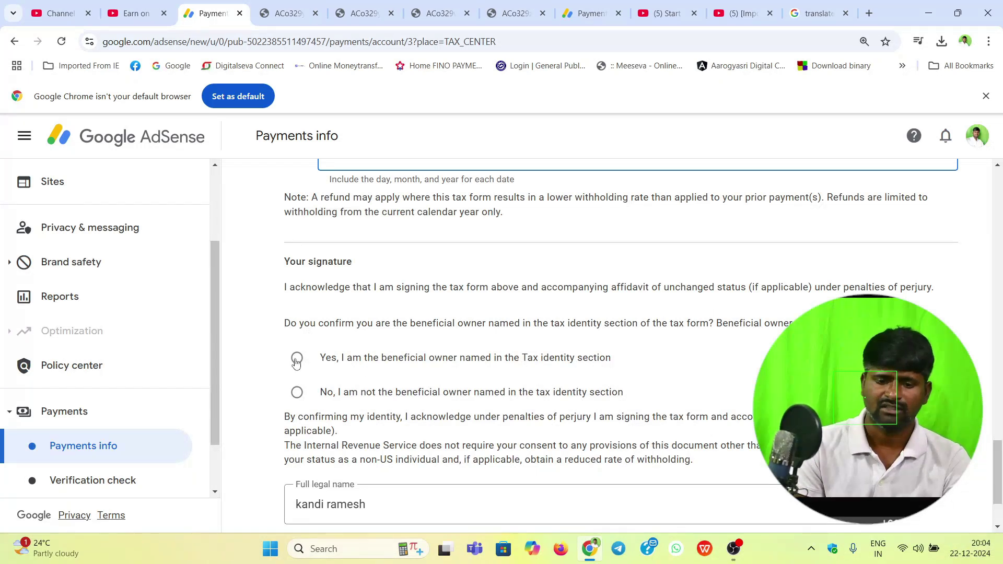
click(291, 364)
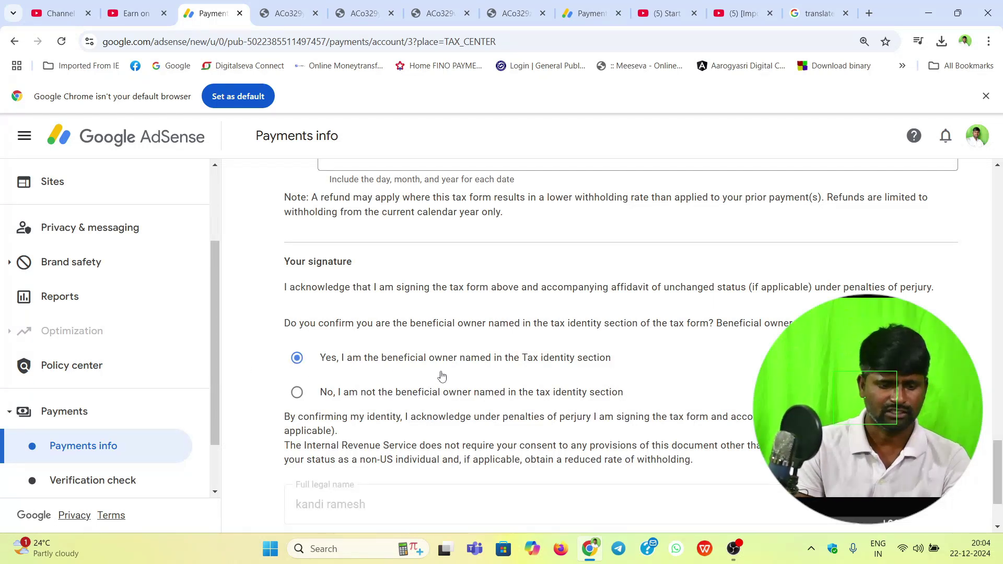
scroll(438, 384, down, 3)
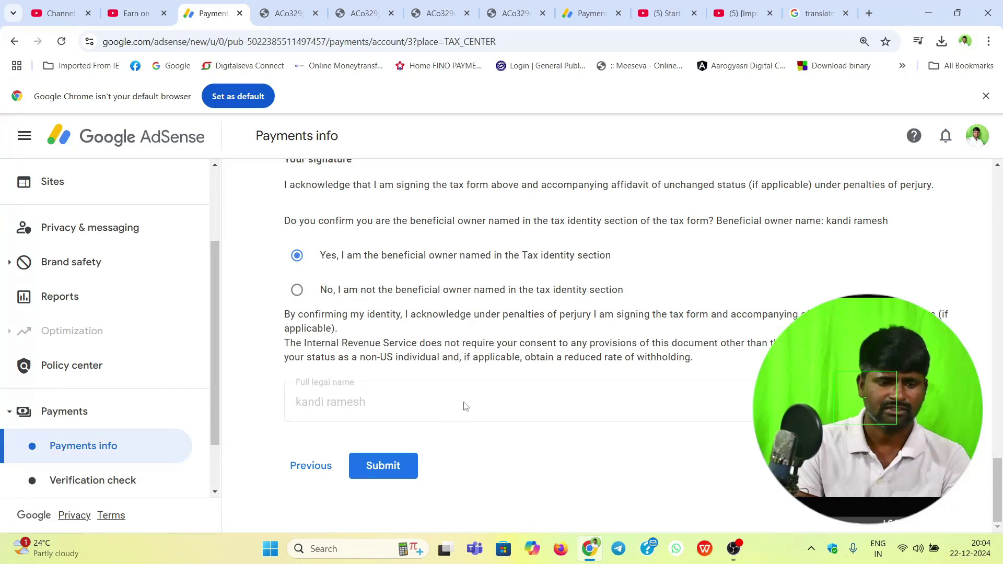
scroll(438, 386, up, 2)
scroll(428, 408, down, 2)
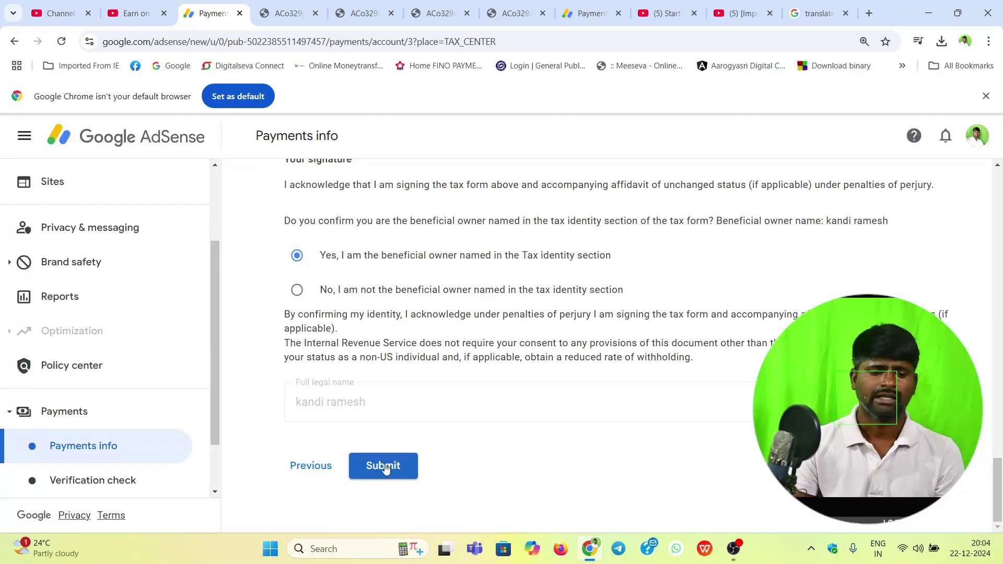
click(386, 467)
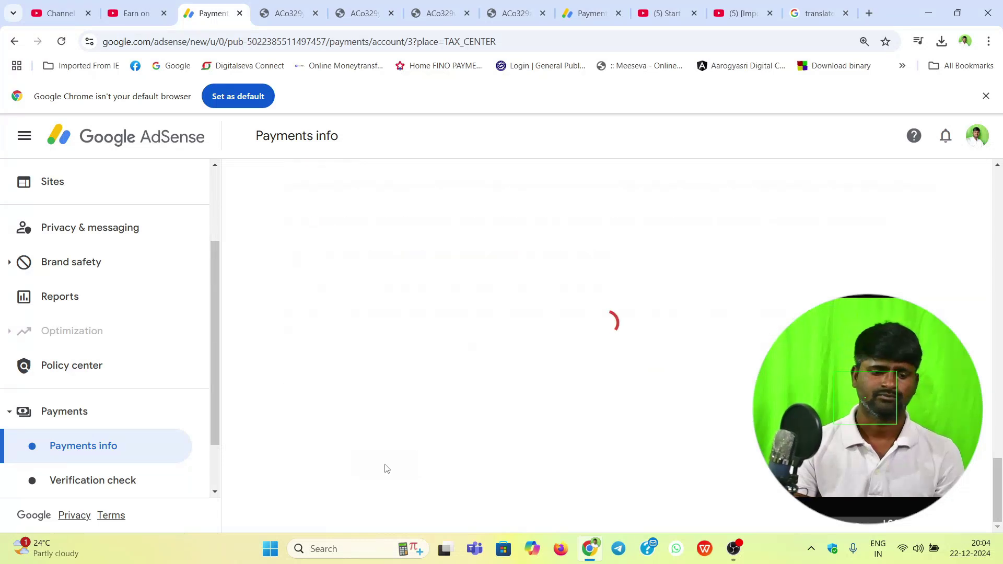